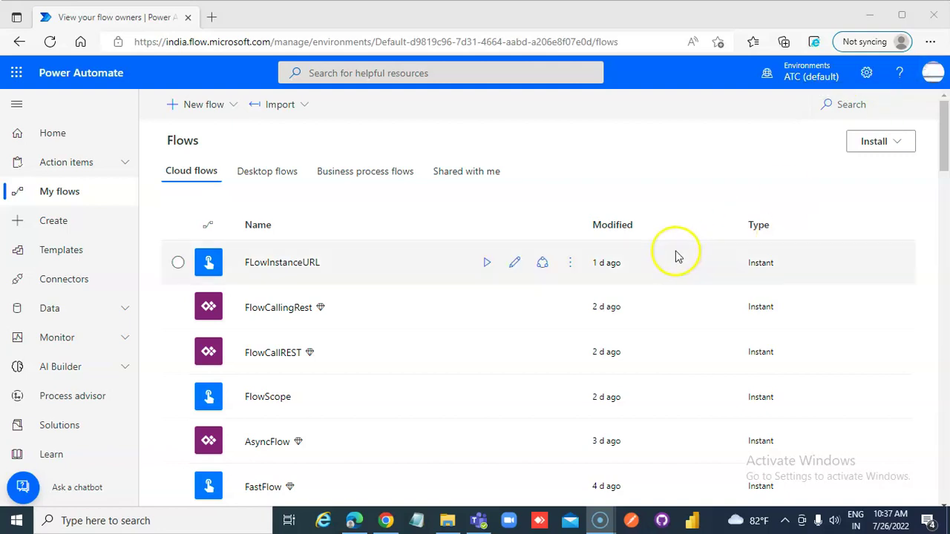
Step: Share the FLowInstanceURL flow by adding the colleague found with the first name as a co-owner
left_click(568, 266)
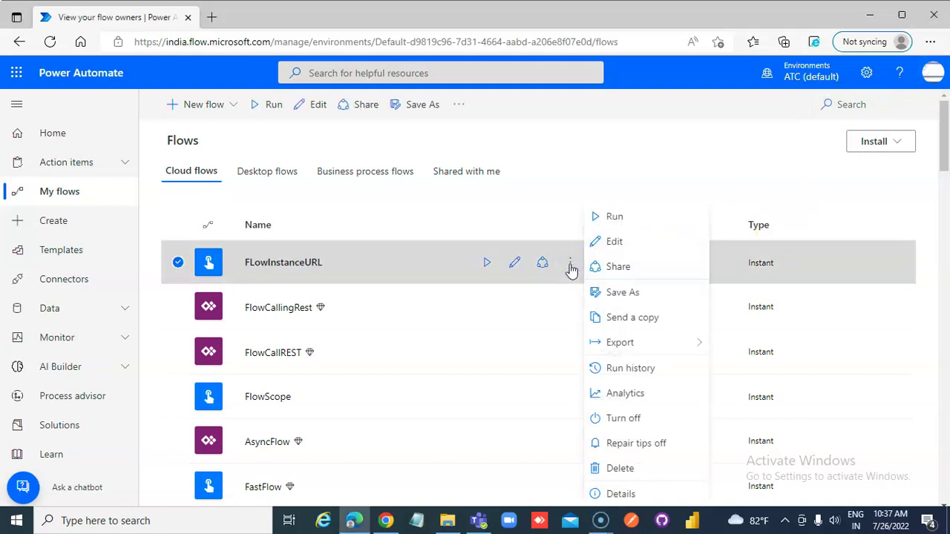
left_click(659, 271)
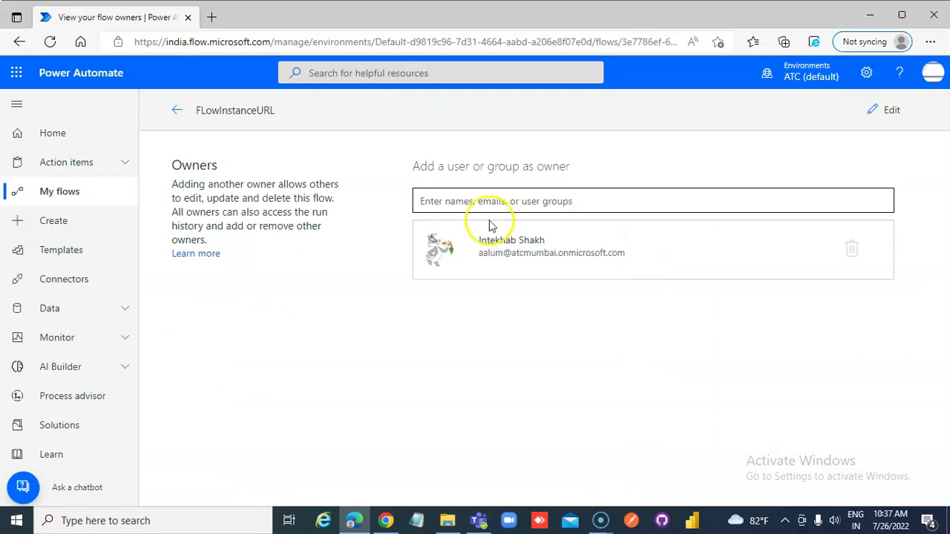
left_click(484, 207)
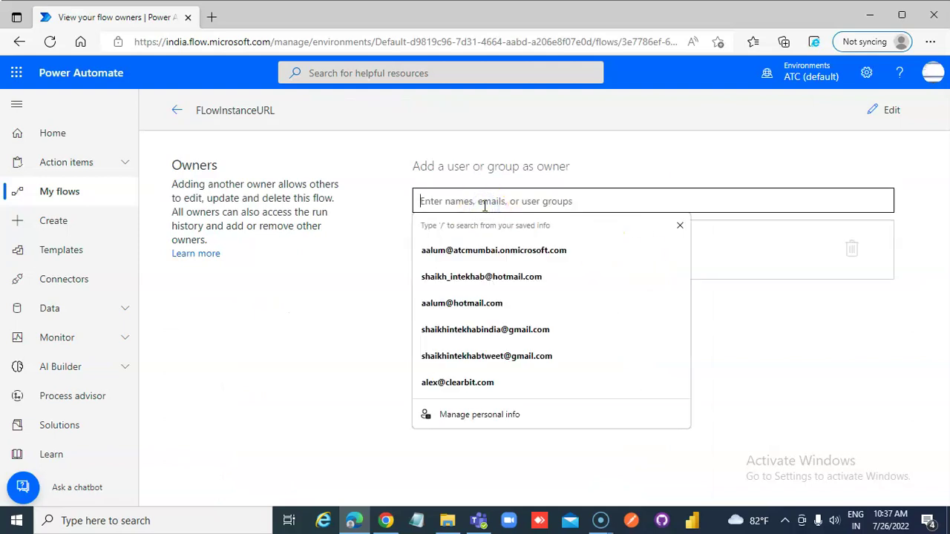
type("anne")
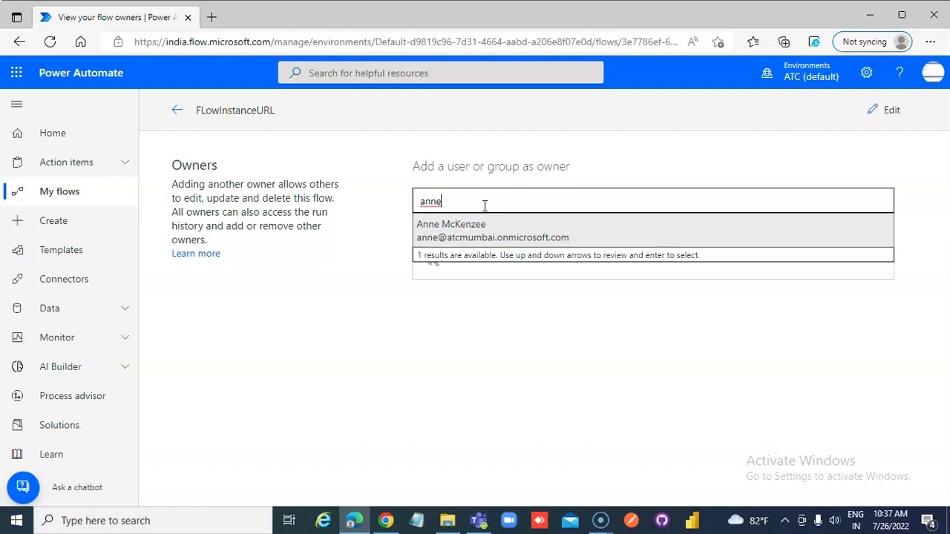
left_click(501, 223)
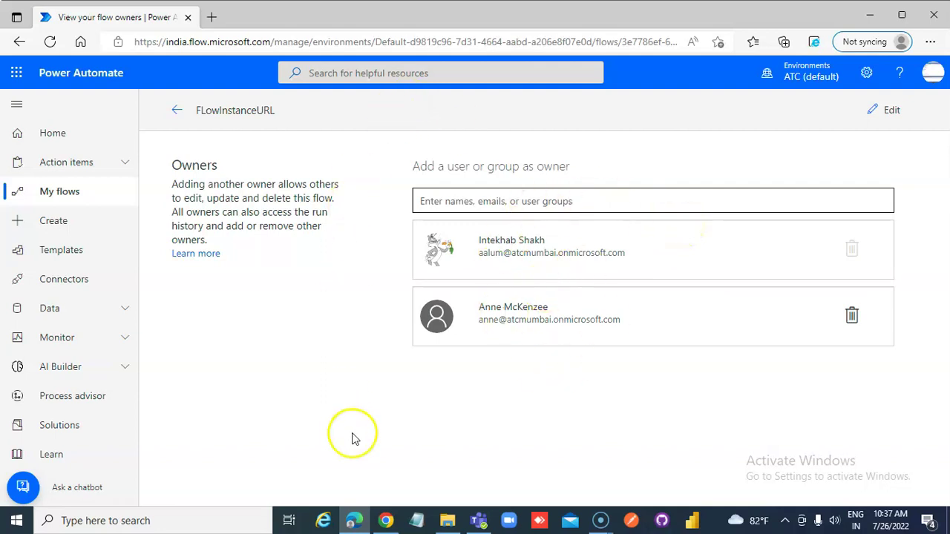
Step: Switch to the co-owner's session in Chrome and open the CreateDynamicWord flow from the flows shared with that account
left_click(385, 520)
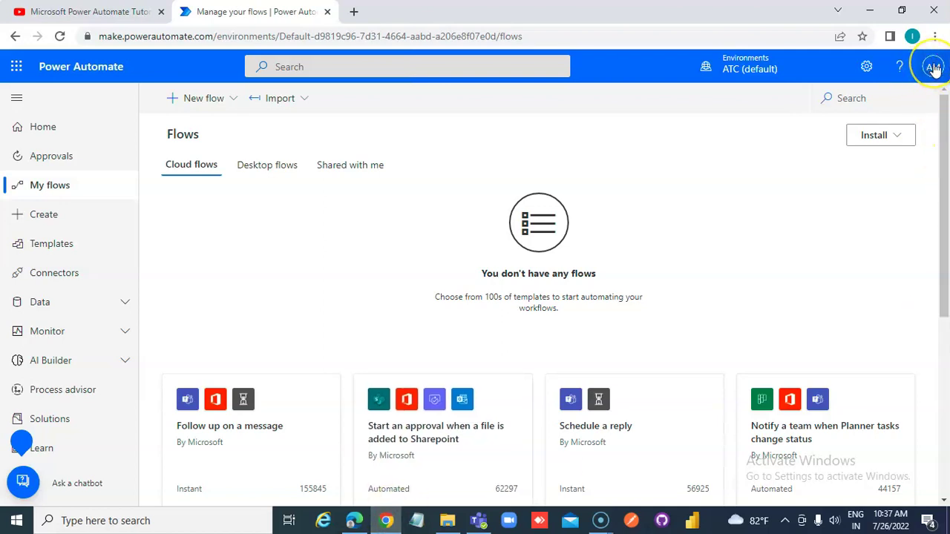
left_click(67, 185)
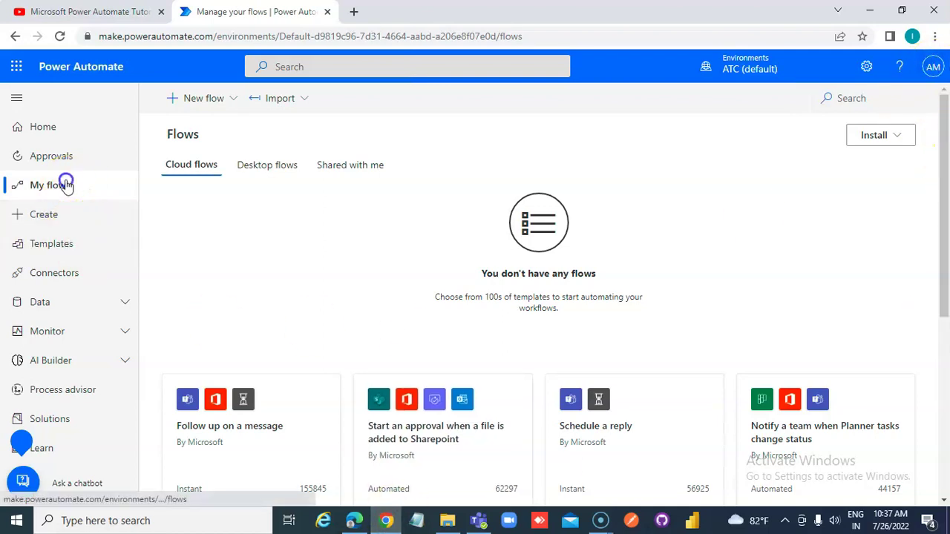
left_click(351, 170)
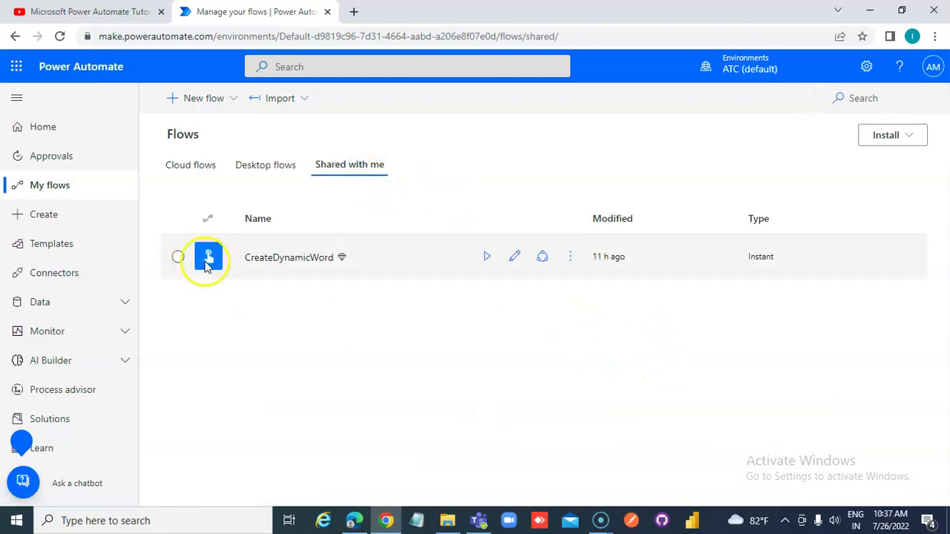
left_click(278, 260)
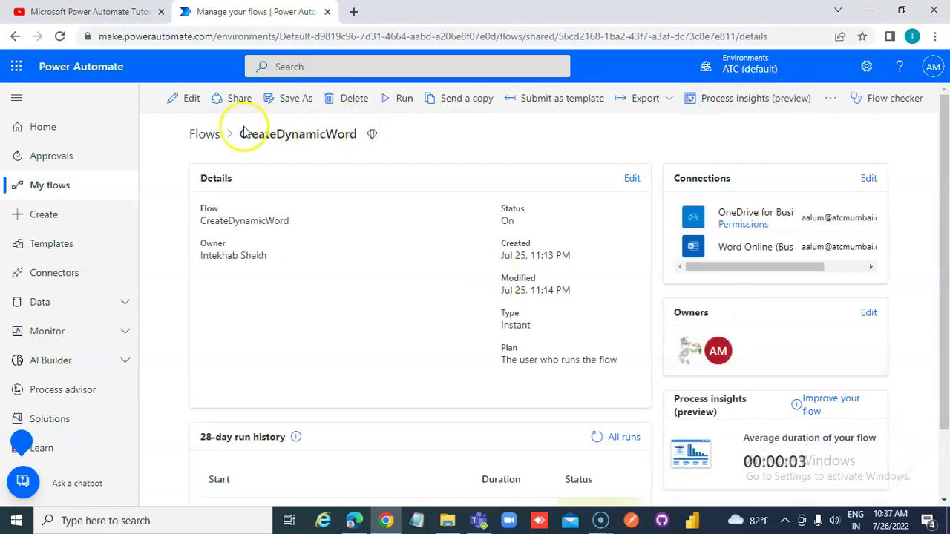
Step: Start a run of the CreateDynamicWord flow and connect its Word Online (Business) and OneDrive for Business apps
left_click(397, 103)
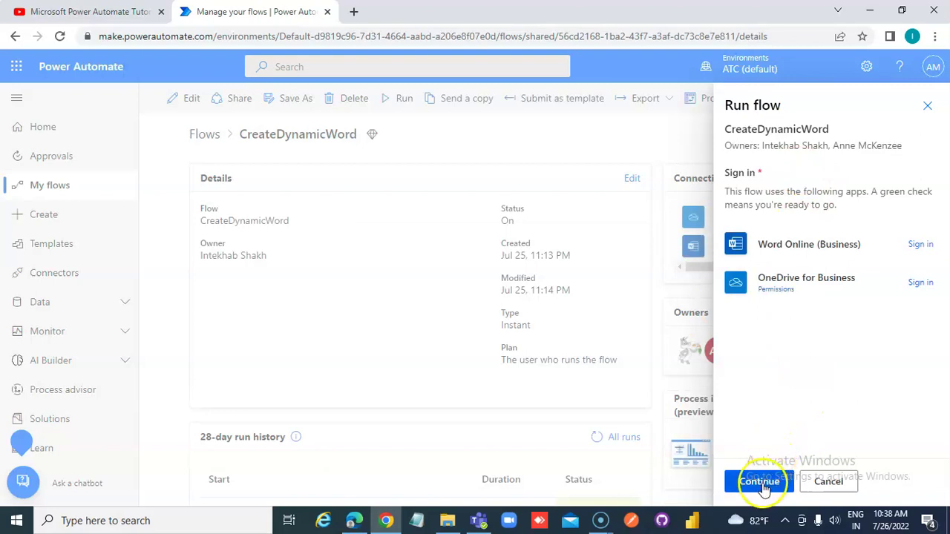
left_click(759, 483)
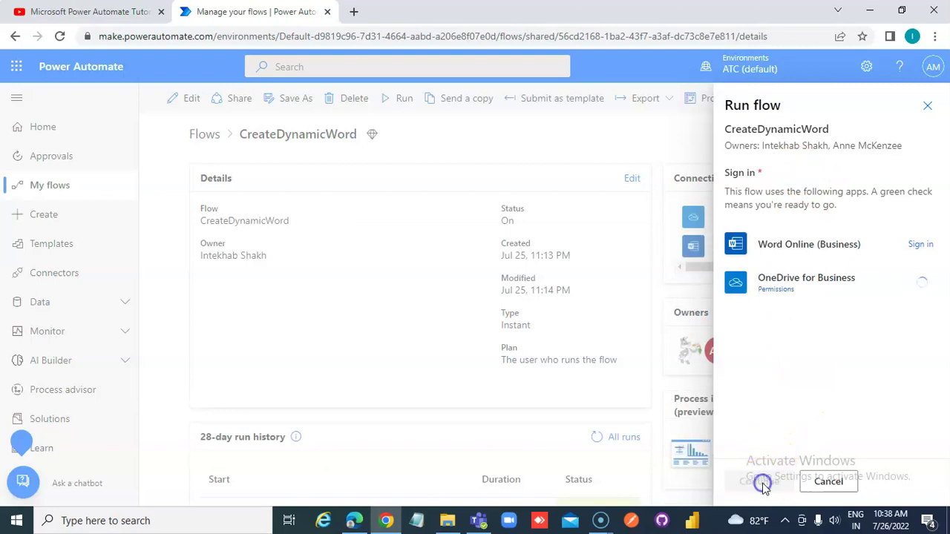
left_click(854, 339)
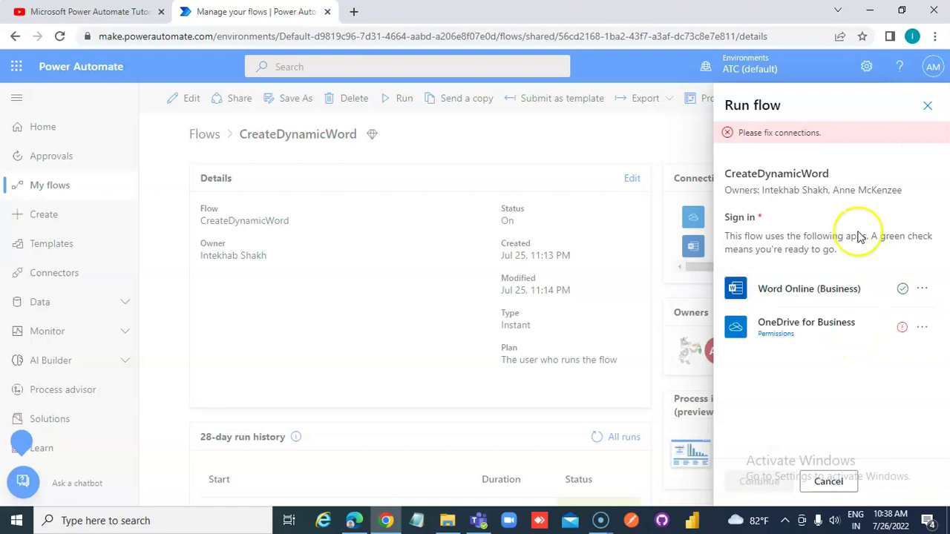
Step: Add a new OneDrive for Business connection for the run, signing in with the flow owner's account and its password
left_click(924, 328)
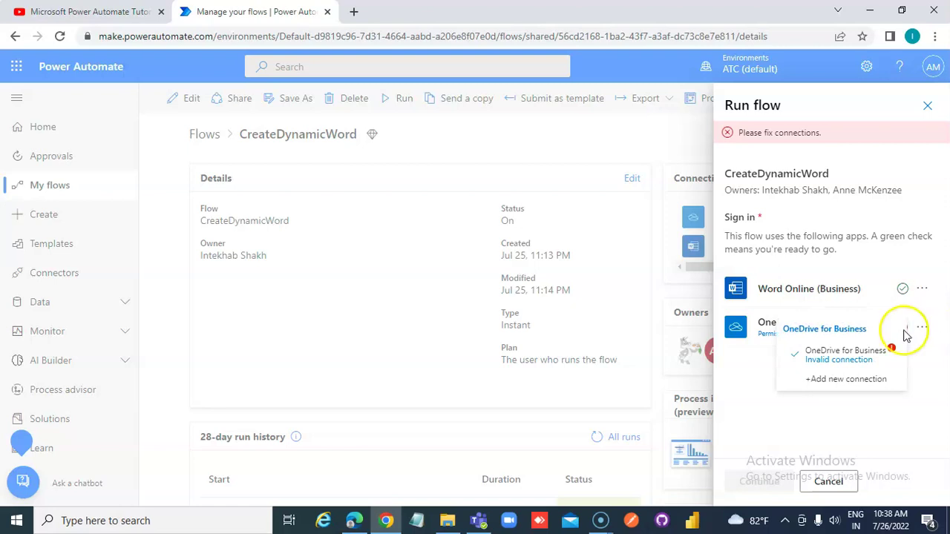
left_click(843, 380)
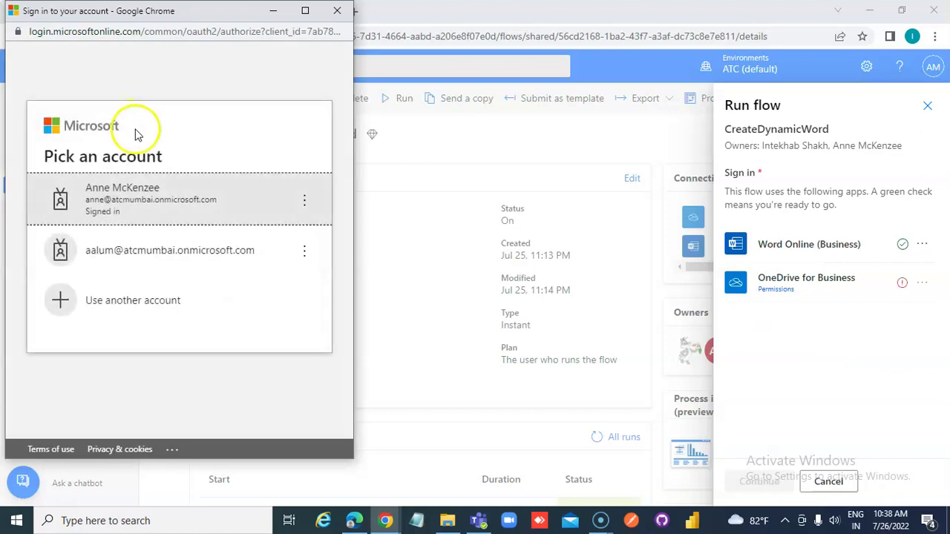
left_click(170, 265)
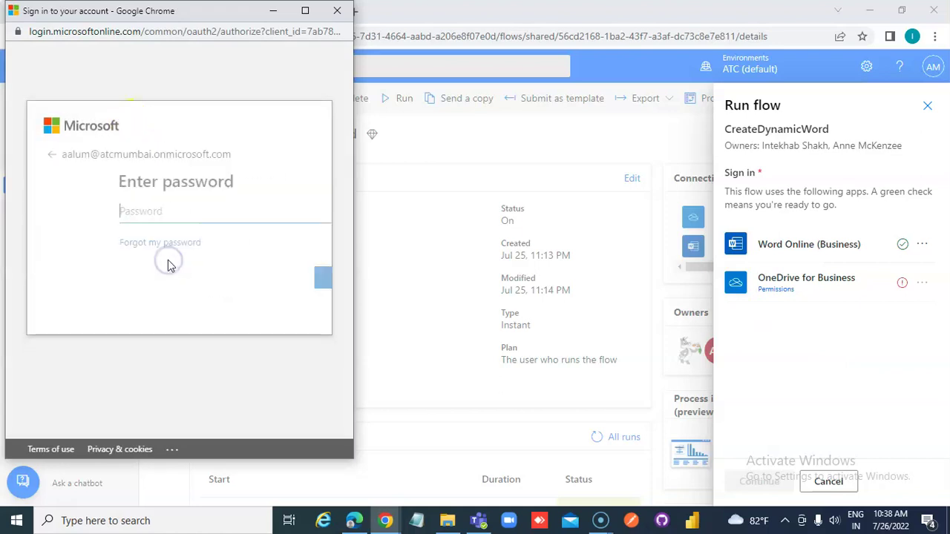
left_click(249, 282)
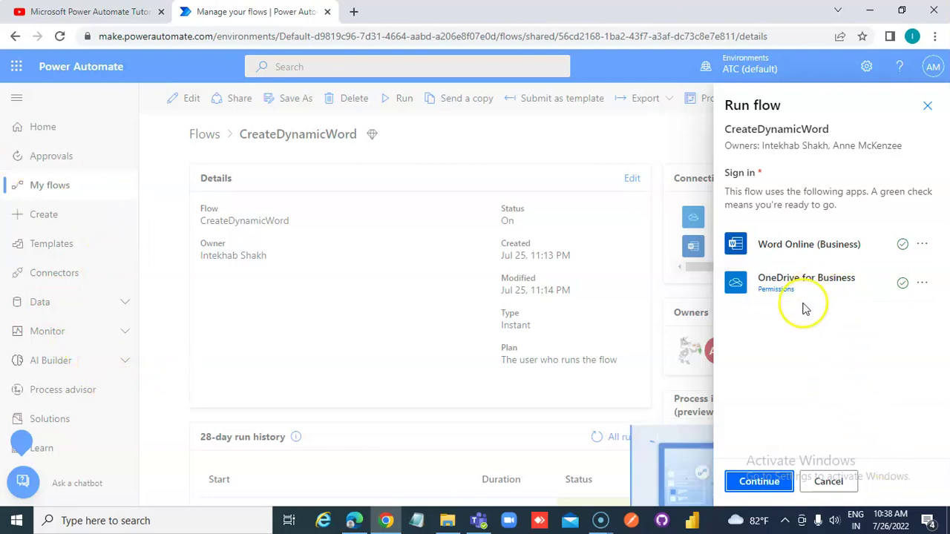
Step: Continue with both connections, run the CreateDynamicWord flow and close the run confirmation
left_click(766, 479)
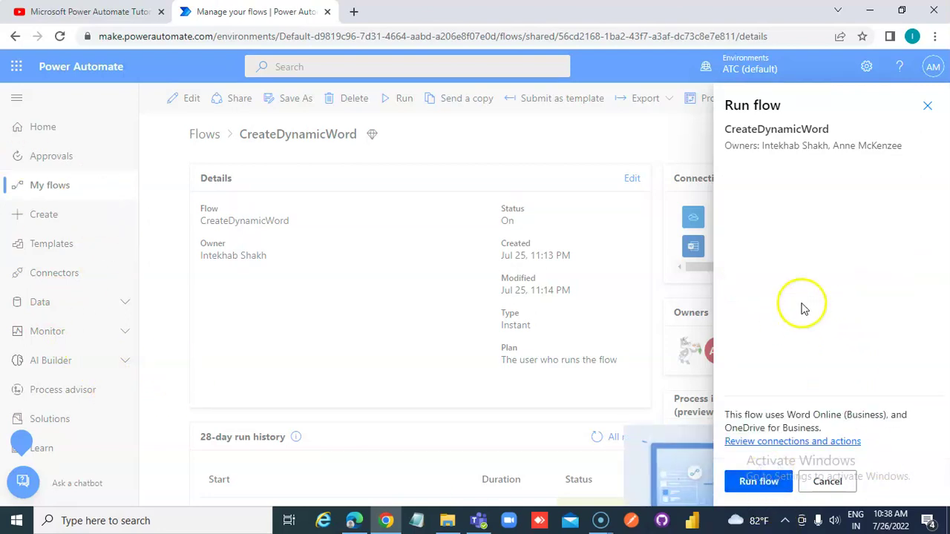
left_click(754, 479)
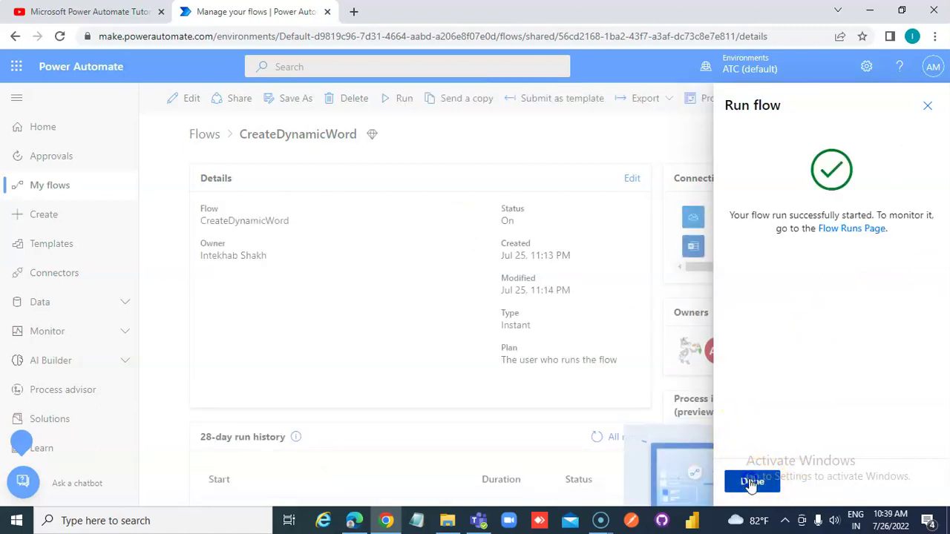
left_click(753, 481)
Step: Examine the error details of the latest CreateDynamicWord run in the 28-day run history, then return to the flow's details page
scroll(406, 266, "down", 2)
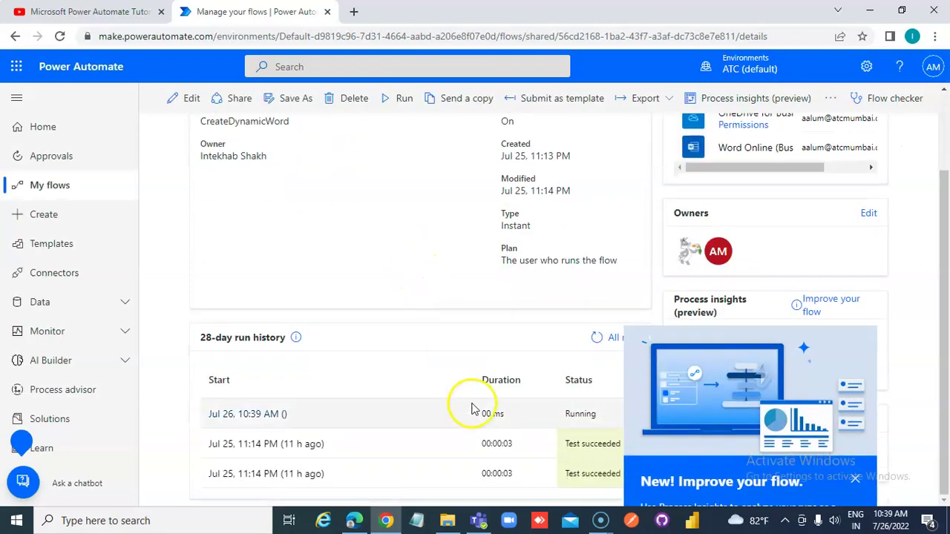
left_click(250, 416)
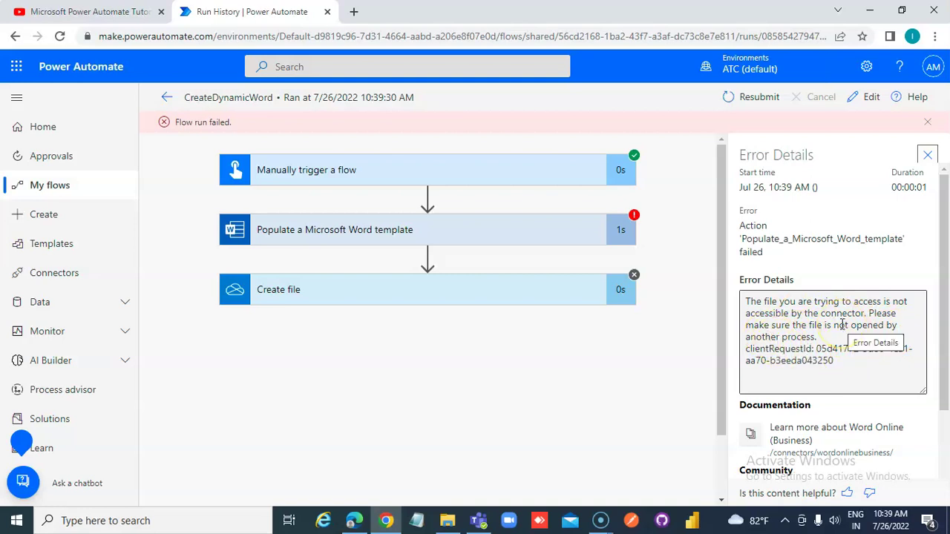
left_click(929, 123)
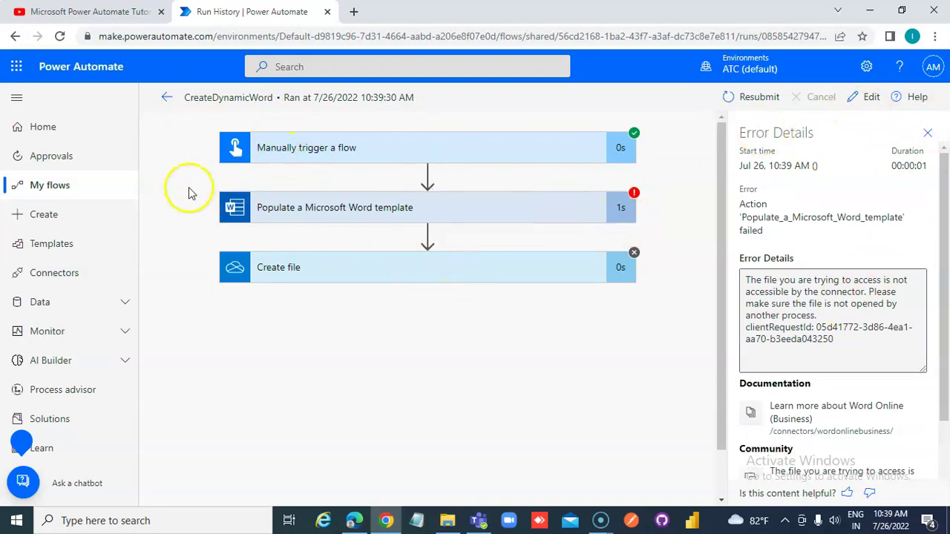
left_click(167, 100)
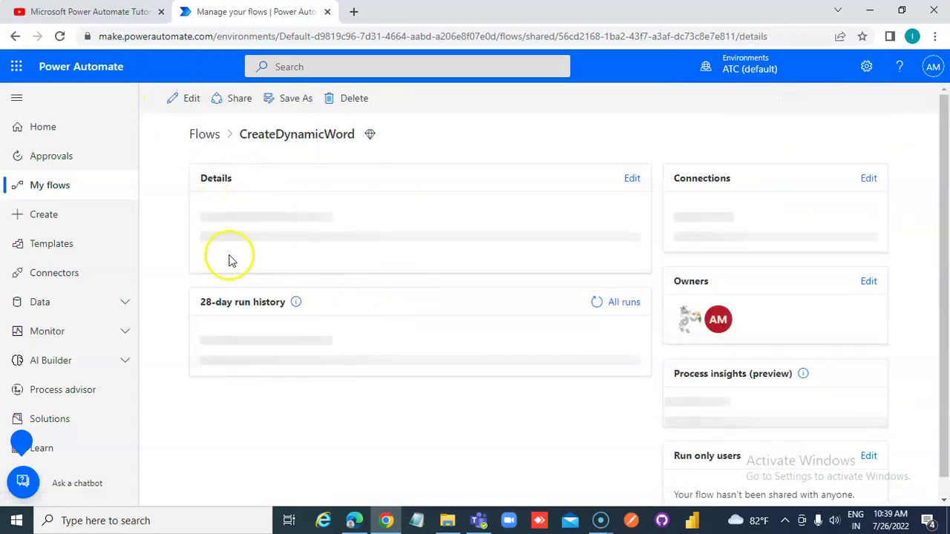
Step: Edit the CreateDynamicWord flow and set the Word template action's location to OneDrive for Business and document library to OneDrive
left_click(191, 99)
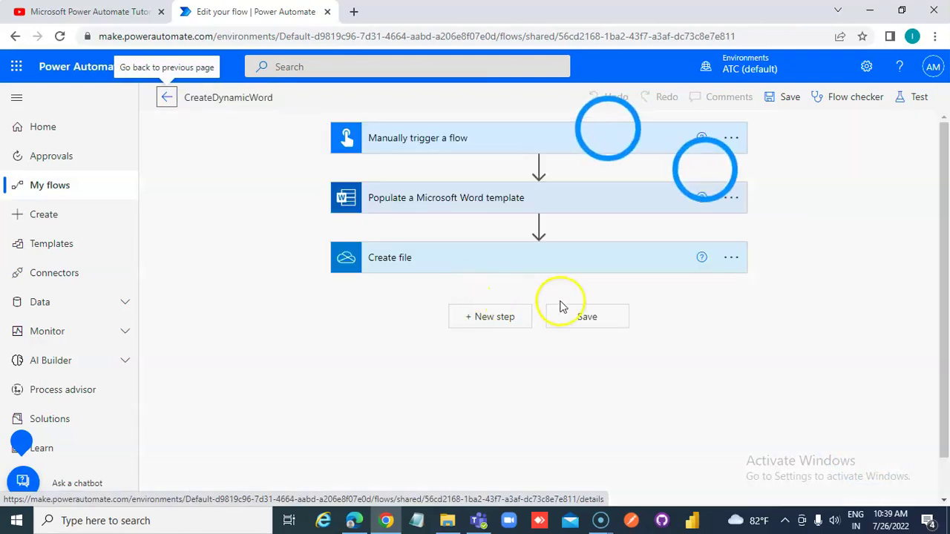
left_click(489, 199)
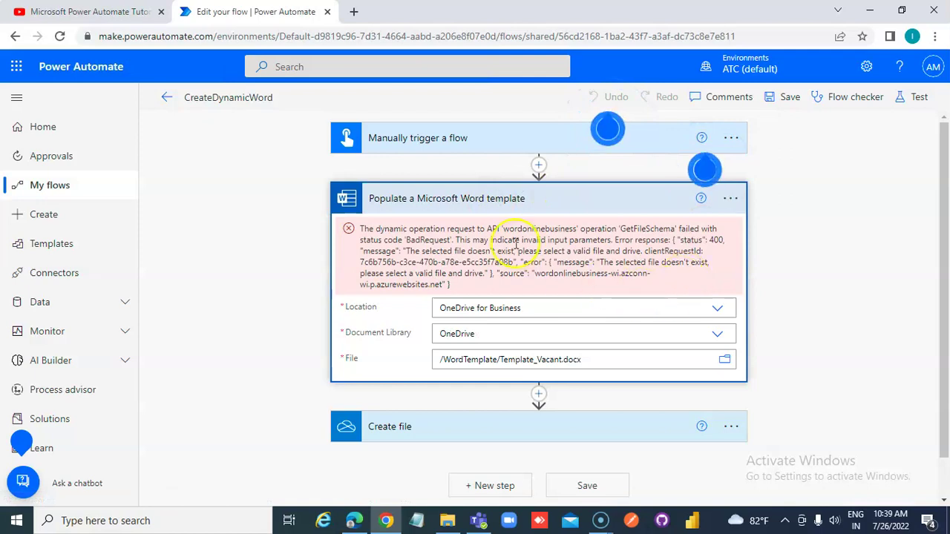
left_click(717, 311)
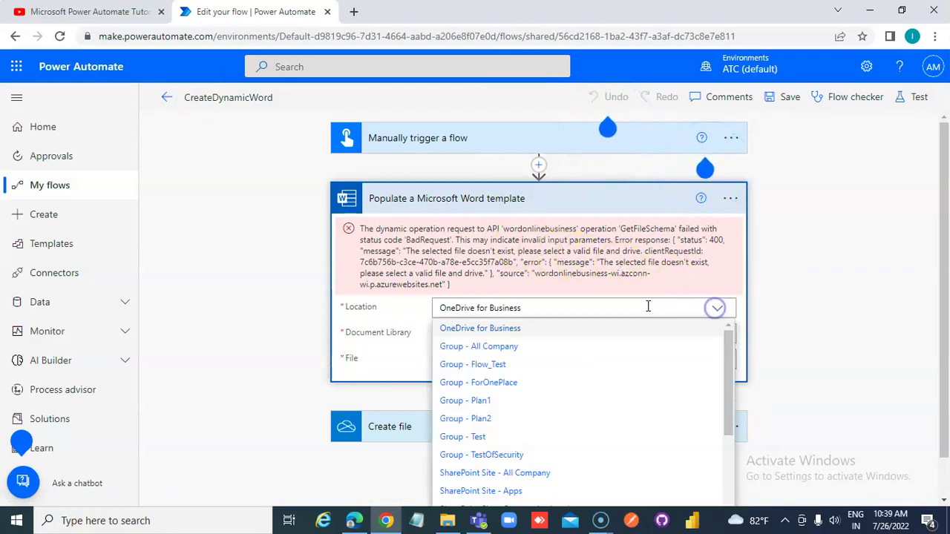
left_click(489, 331)
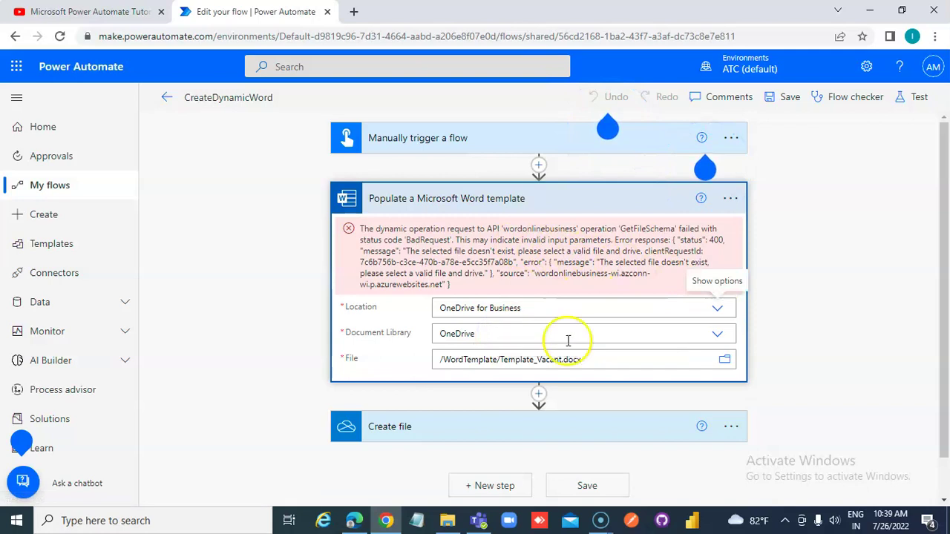
left_click(718, 336)
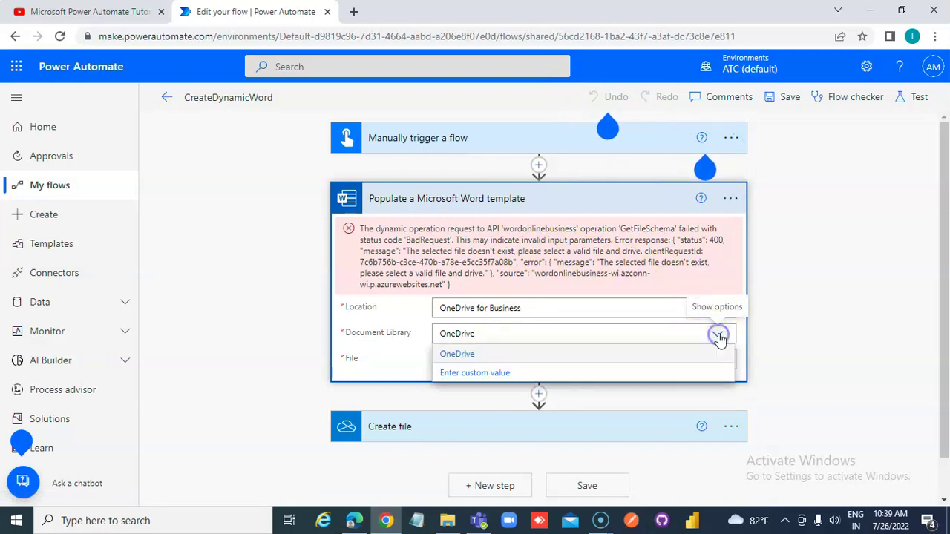
left_click(478, 354)
Step: Choose ATemplate.docx from the WordTemplate folder as the file for the Populate a Microsoft Word template action
left_click(723, 360)
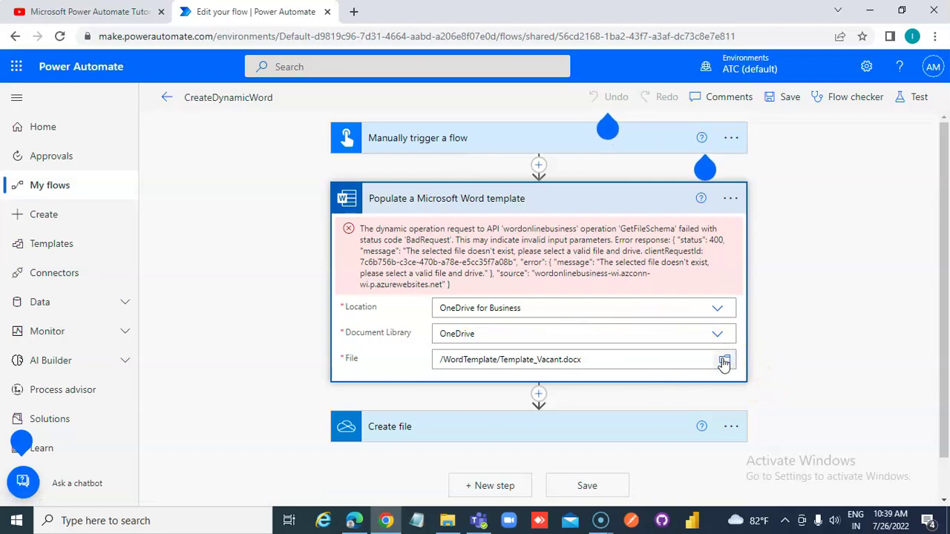
left_click(714, 335)
left_click_drag(718, 334, 721, 207)
left_click(695, 158)
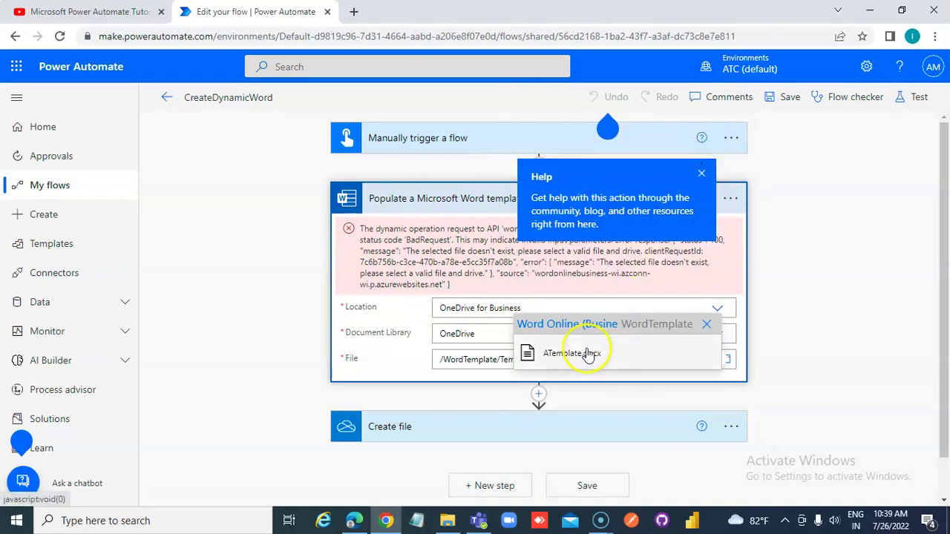
left_click(586, 353)
Step: Try to save the flow with the new template file, review the flagged action parameter and leave the editor
scroll(612, 357, "down", 2)
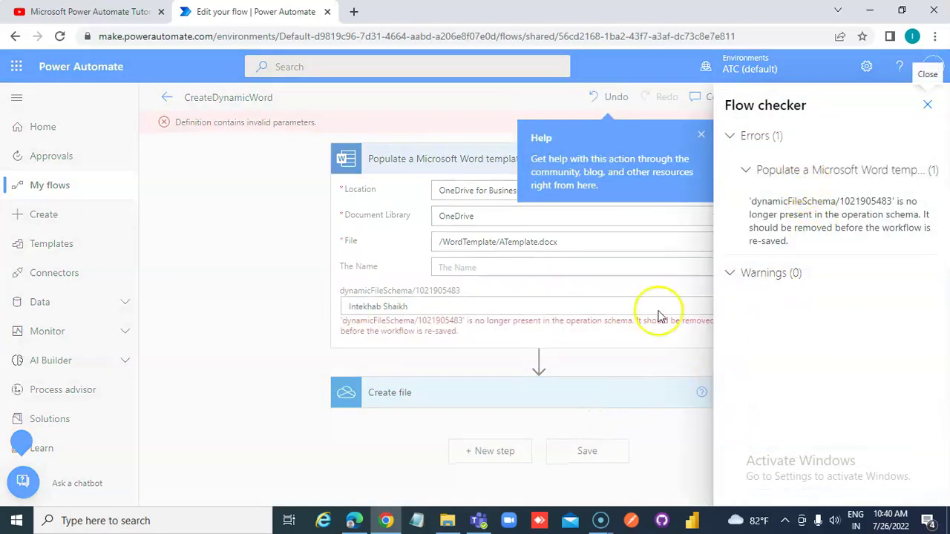
left_click(583, 348)
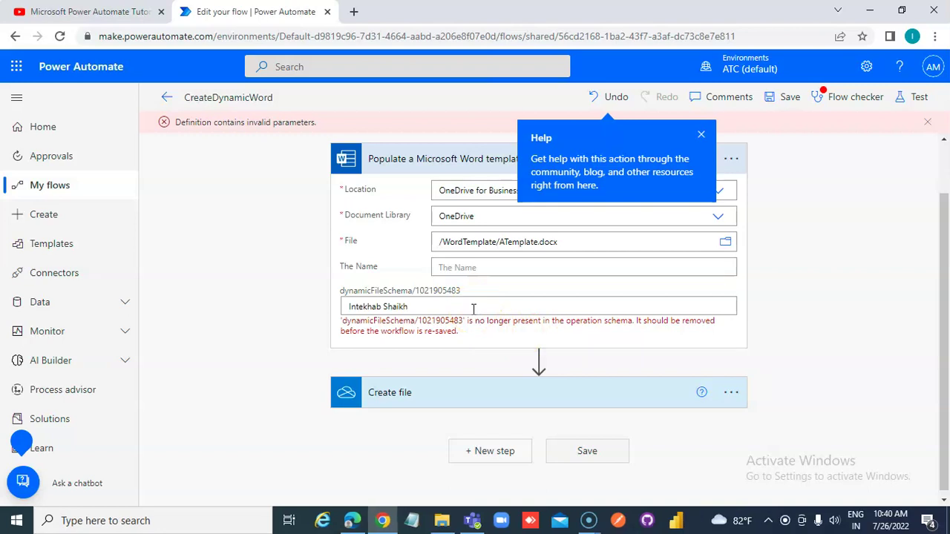
scroll(473, 309, "up", 1)
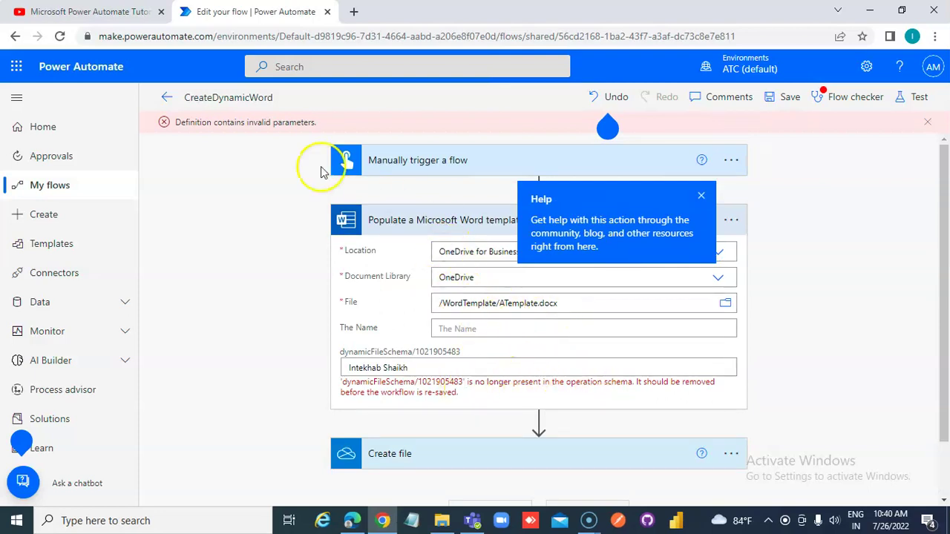
left_click(167, 97)
left_click(548, 157)
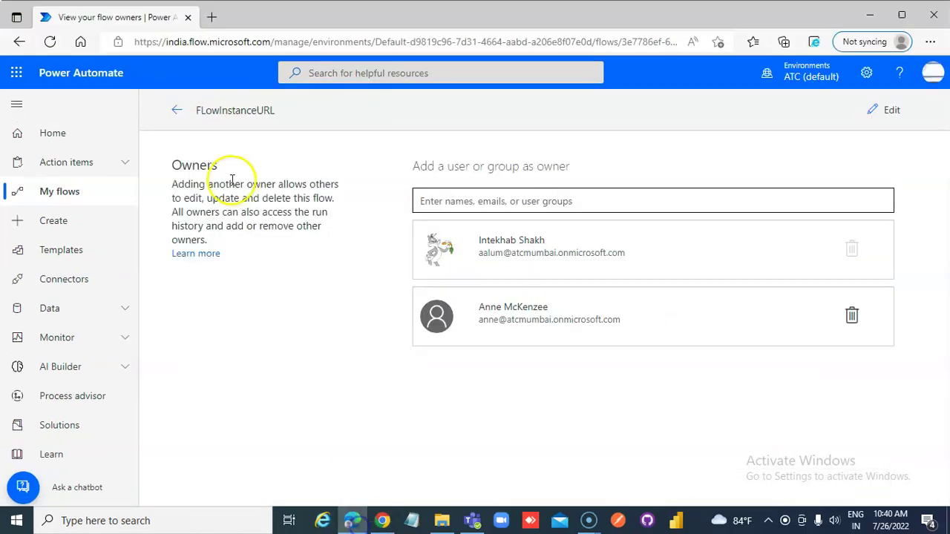
Step: Open OneDrive and share the WordTemplate folder with the flow's co-owner by sending a link that lets anyone with it edit
left_click(17, 71)
left_click(156, 165)
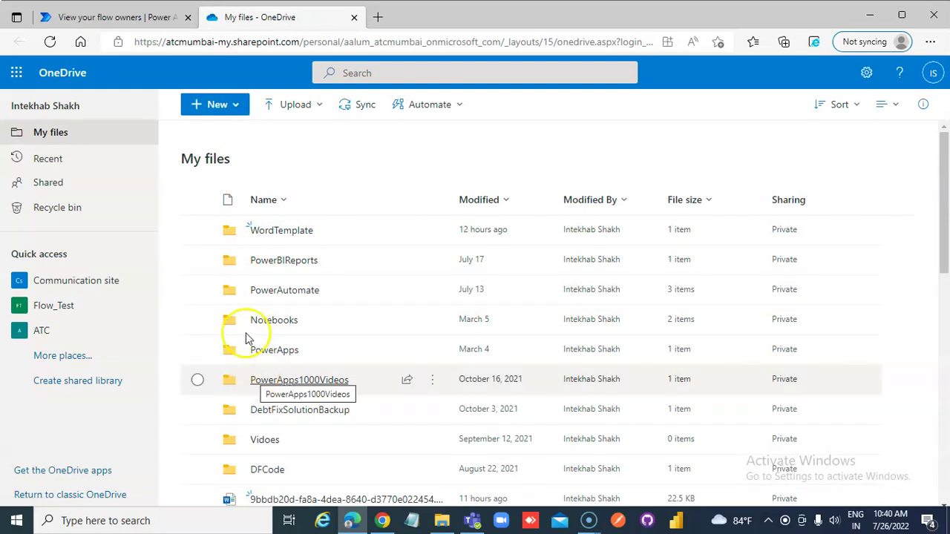
left_click(199, 233)
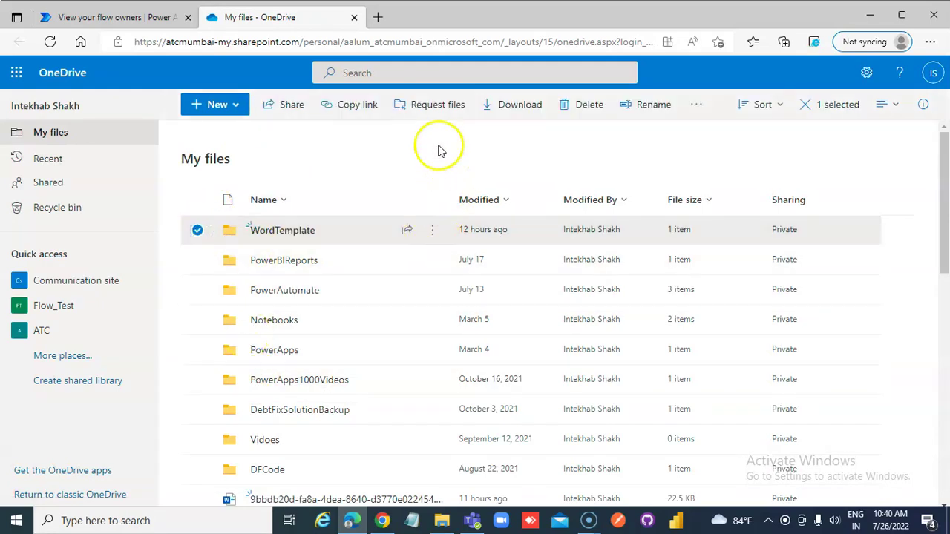
left_click(299, 106)
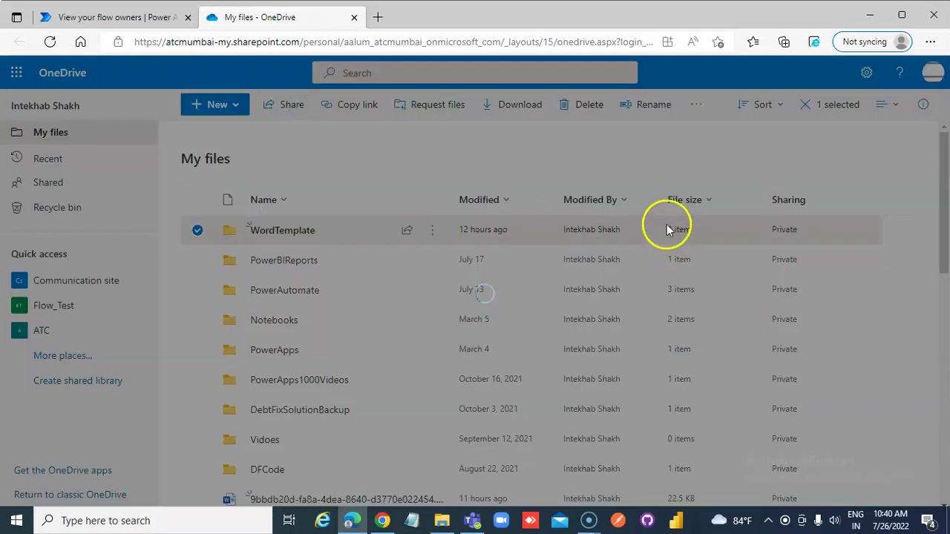
left_click(452, 242)
type("anne")
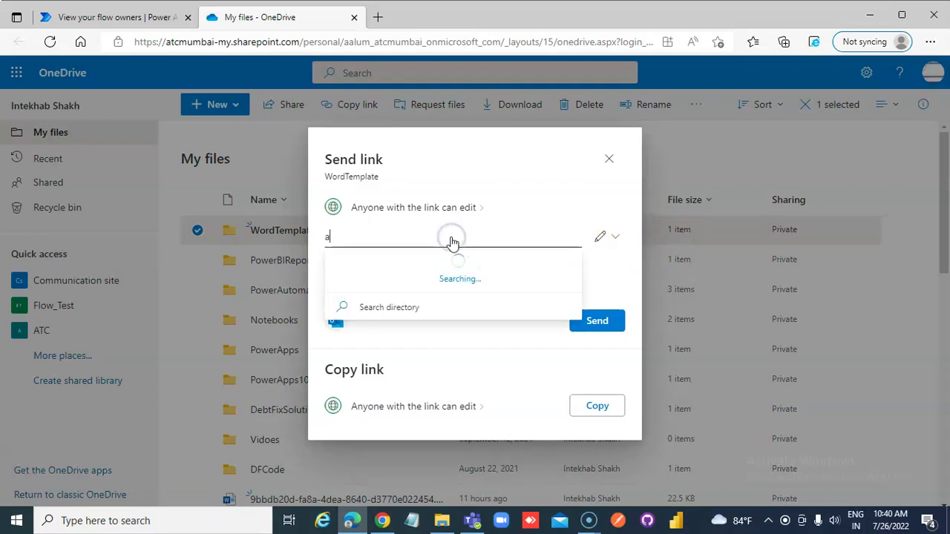
left_click(373, 267)
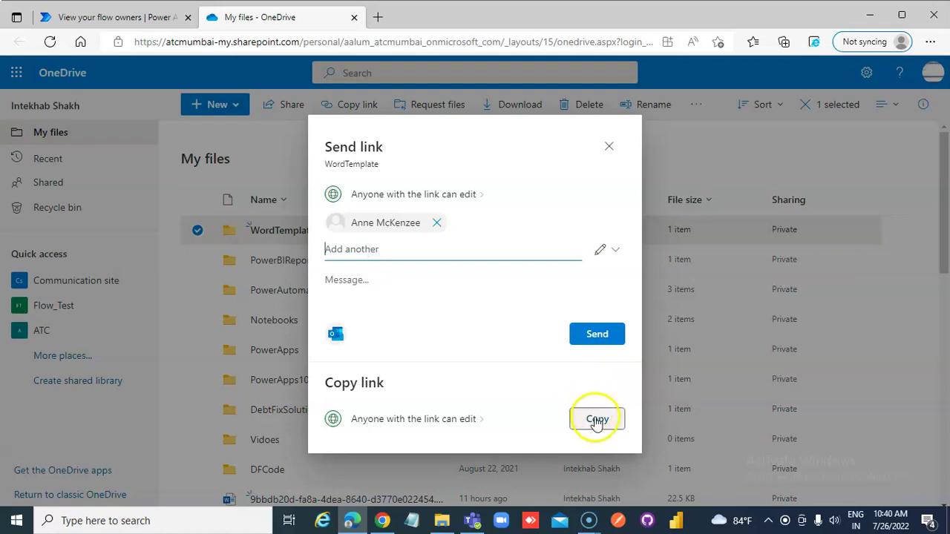
left_click(598, 335)
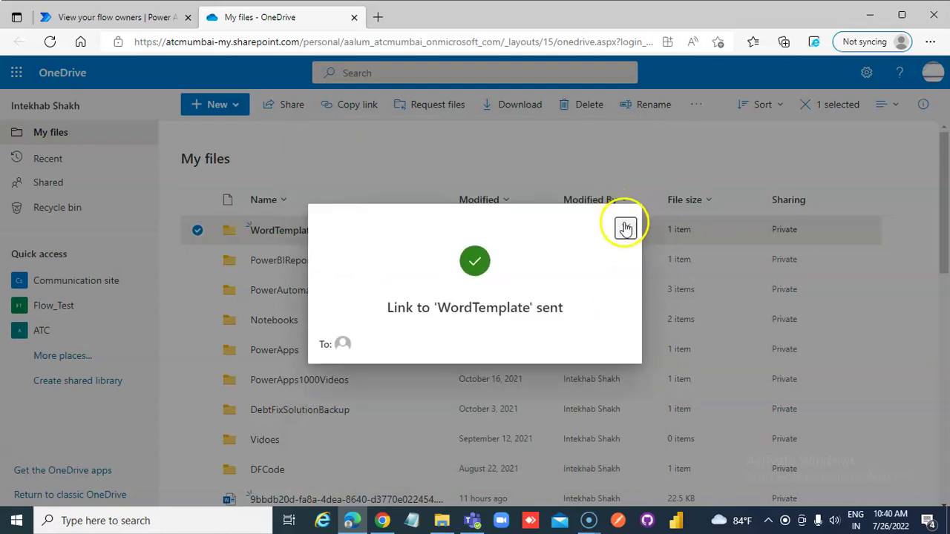
left_click(625, 230)
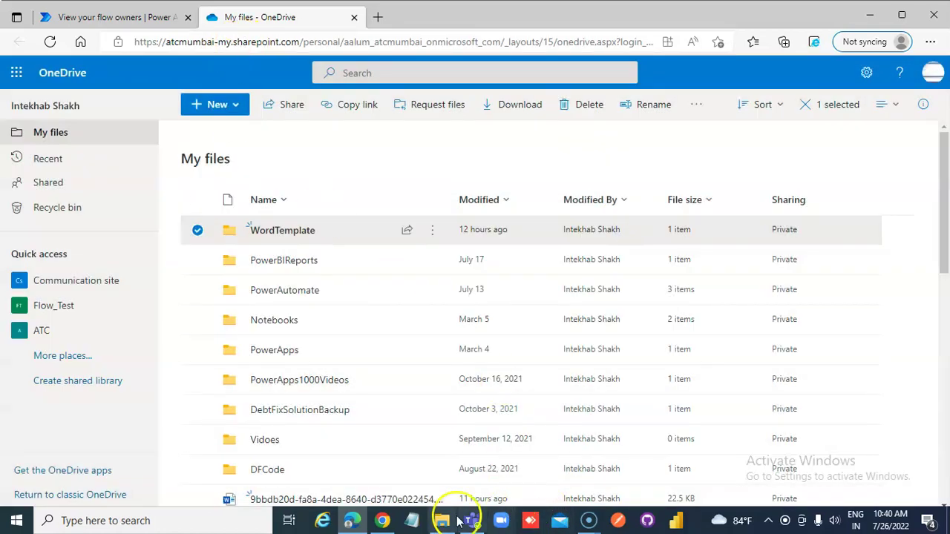
Step: Switch to the co-owner's Power Automate session in Chrome, edit the CreateDynamicWord flow and expand the Populate a Microsoft Word template action
left_click(379, 522)
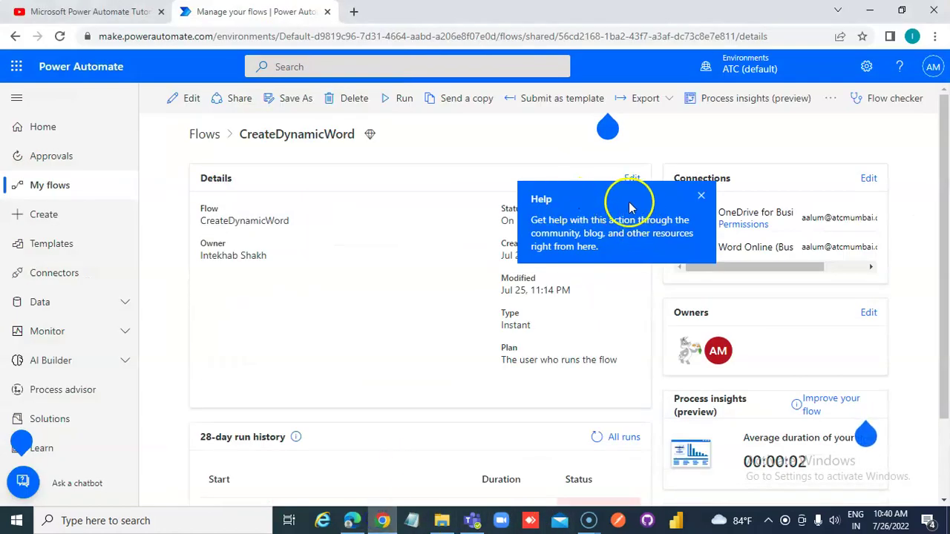
left_click(702, 199)
left_click(193, 98)
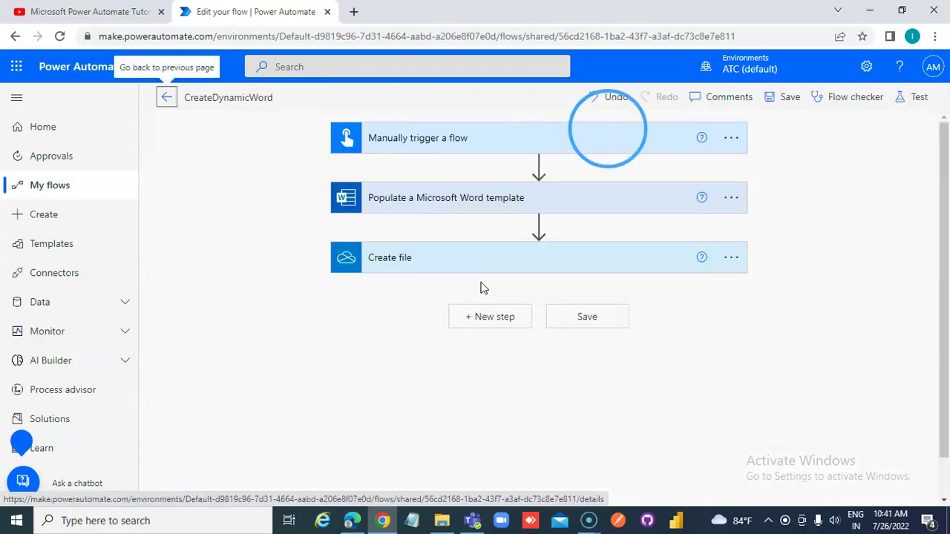
left_click(444, 201)
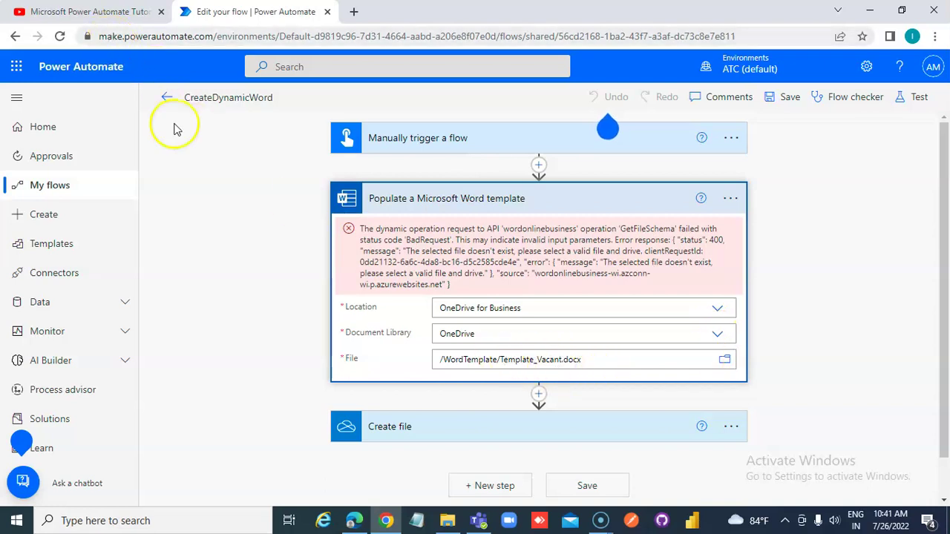
Step: Check which template file the shared WordTemplate folder contains in OneDrive, then return to the flow editor in Chrome
left_click(354, 521)
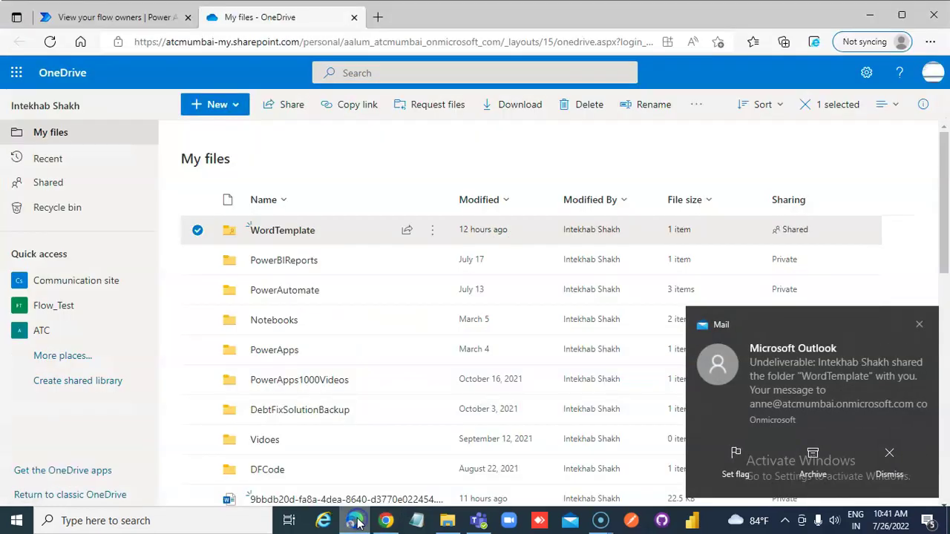
left_click(265, 231)
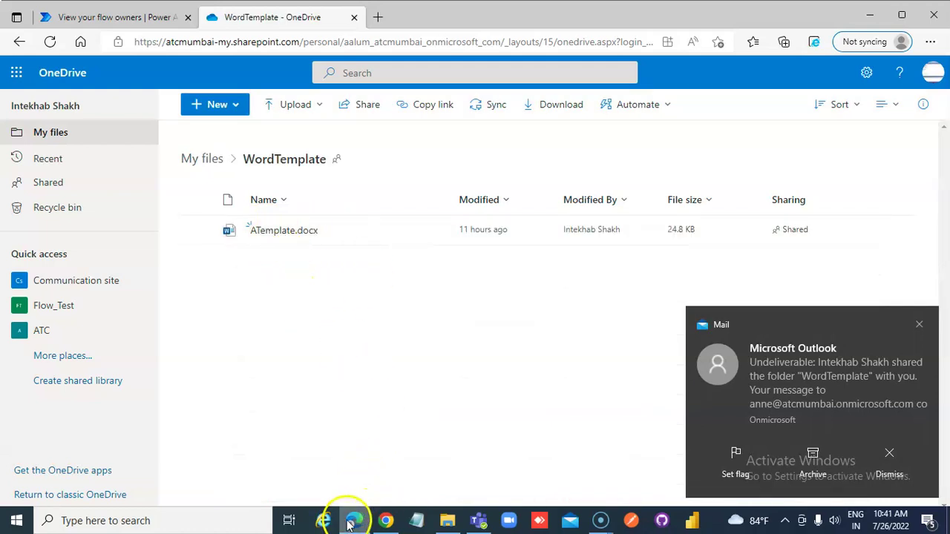
left_click(386, 521)
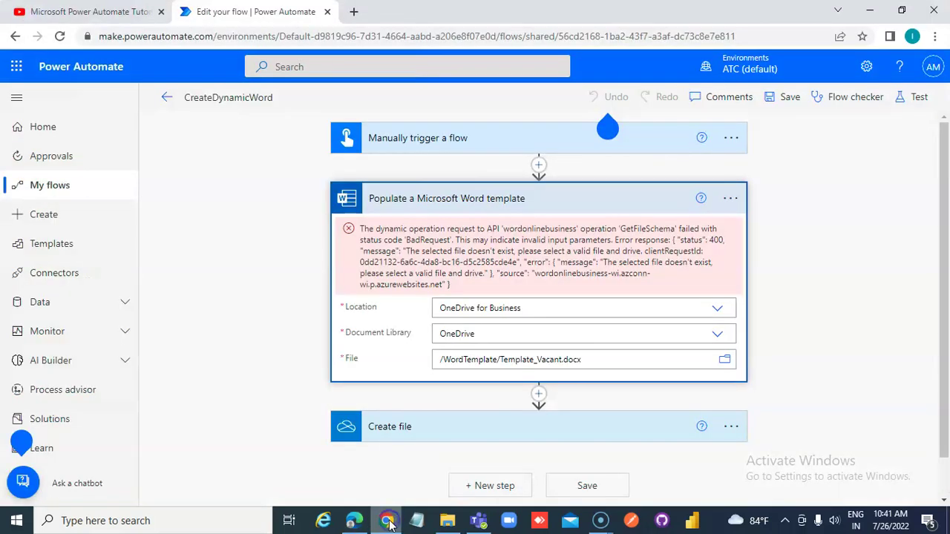
Step: Set the Word template action's file to ATemplate.docx from the WordTemplate folder
left_click(724, 362)
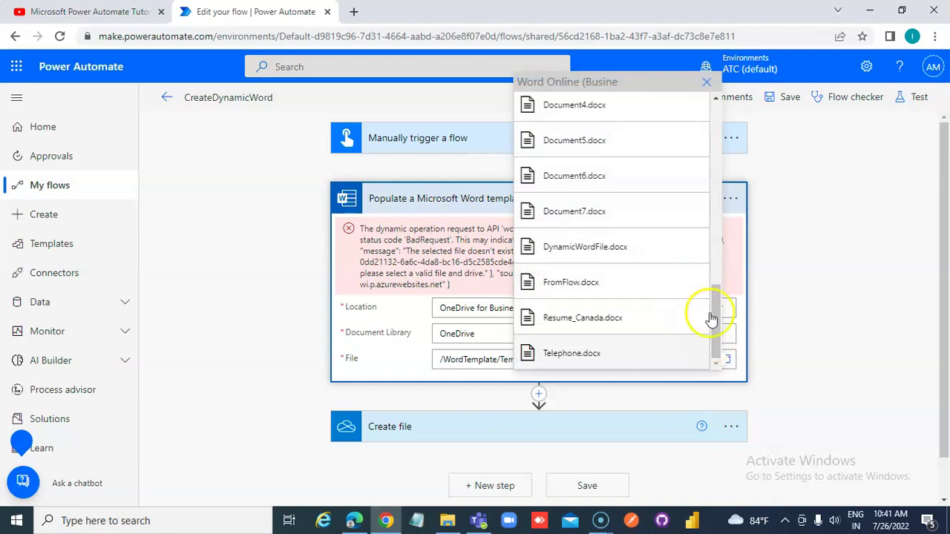
left_click_drag(716, 320, 740, 188)
left_click(570, 226)
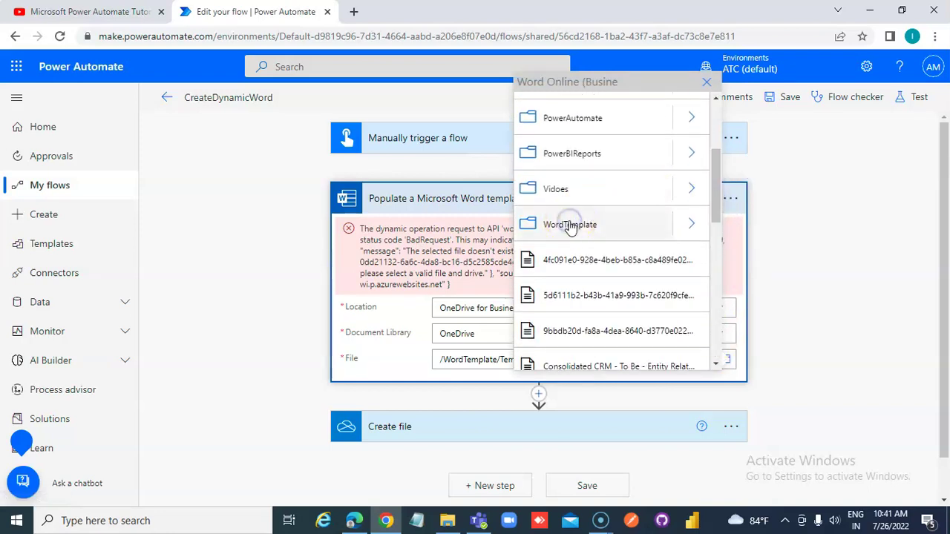
left_click(691, 225)
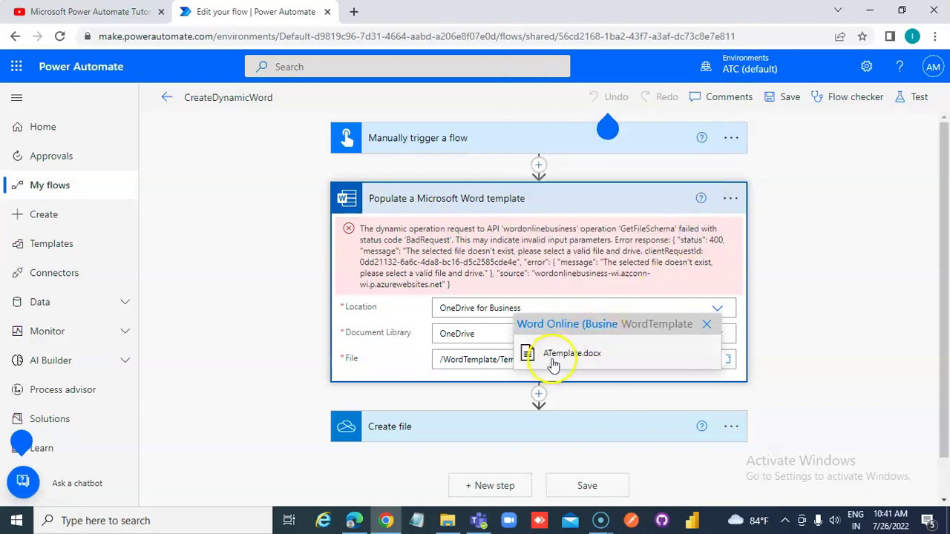
left_click(553, 362)
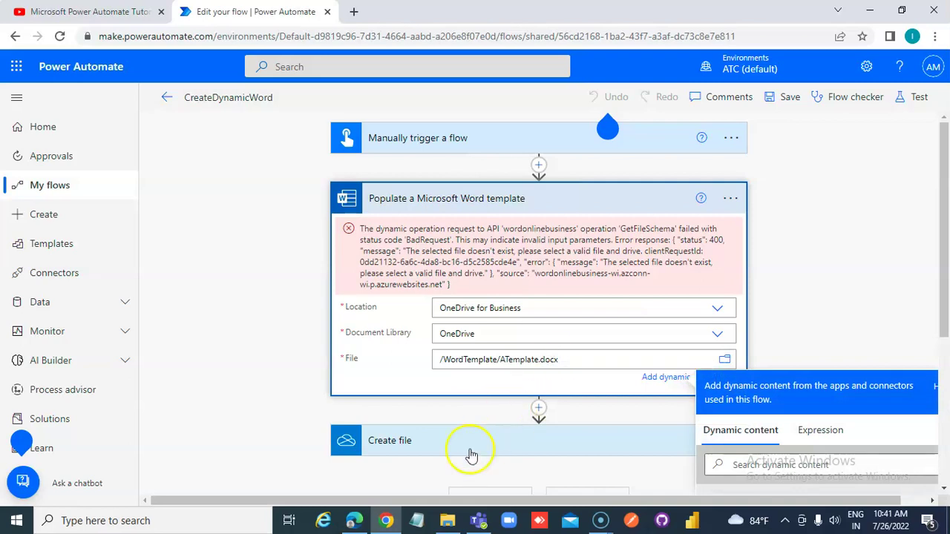
Step: Try to save the flow with the reselected template file, review the flow checker's error and close it
scroll(393, 421, "down", 3)
scroll(494, 409, "up", 3)
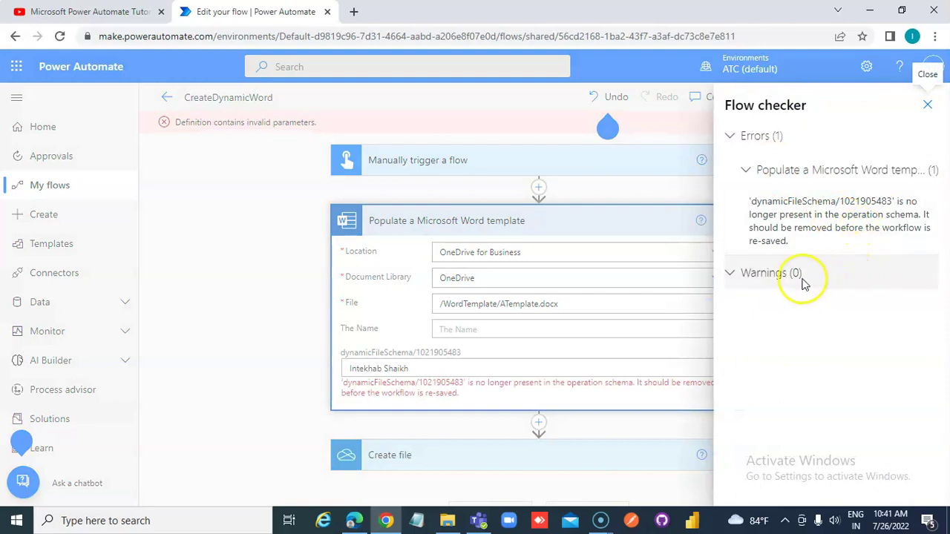
left_click(929, 102)
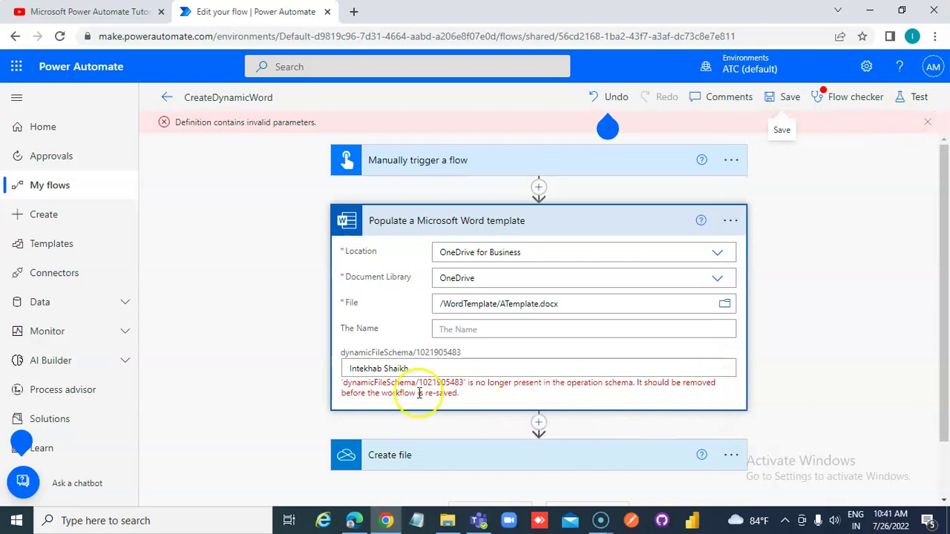
Step: Set the template's The Name field to aaa and try to save the flow again
left_click(423, 368)
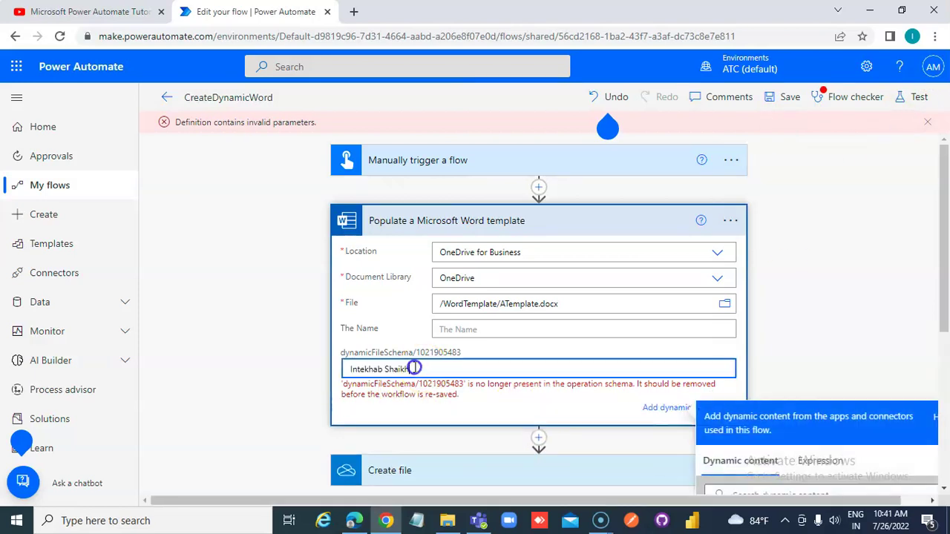
left_click(456, 327)
type("aaa")
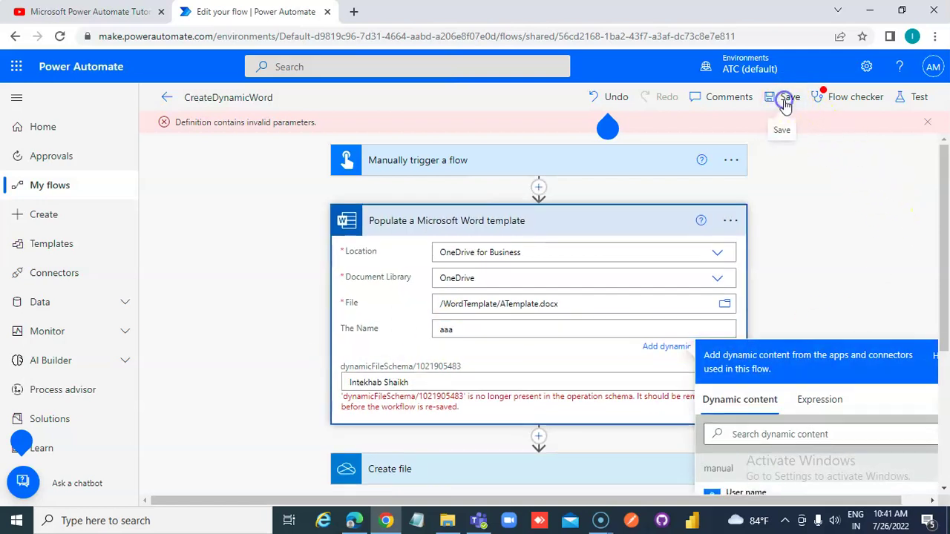
left_click(786, 102)
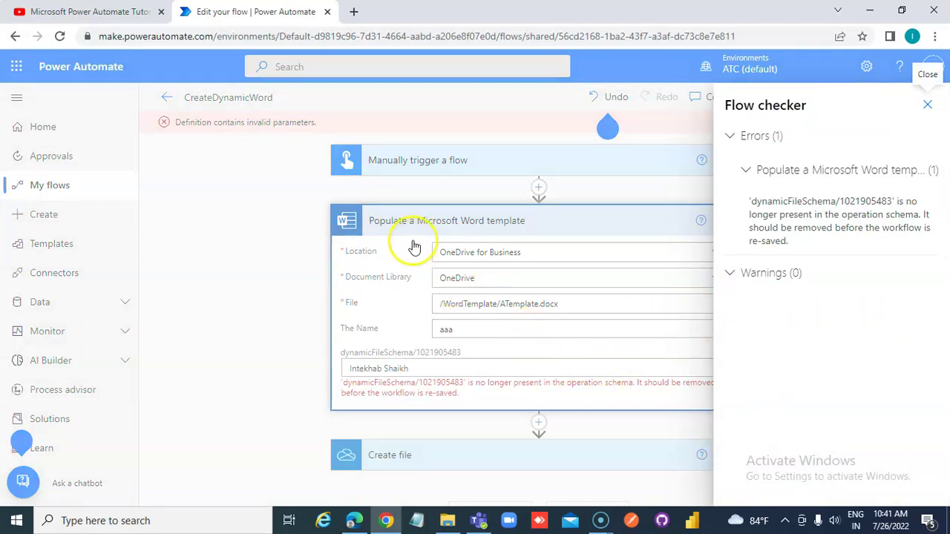
key("Escape")
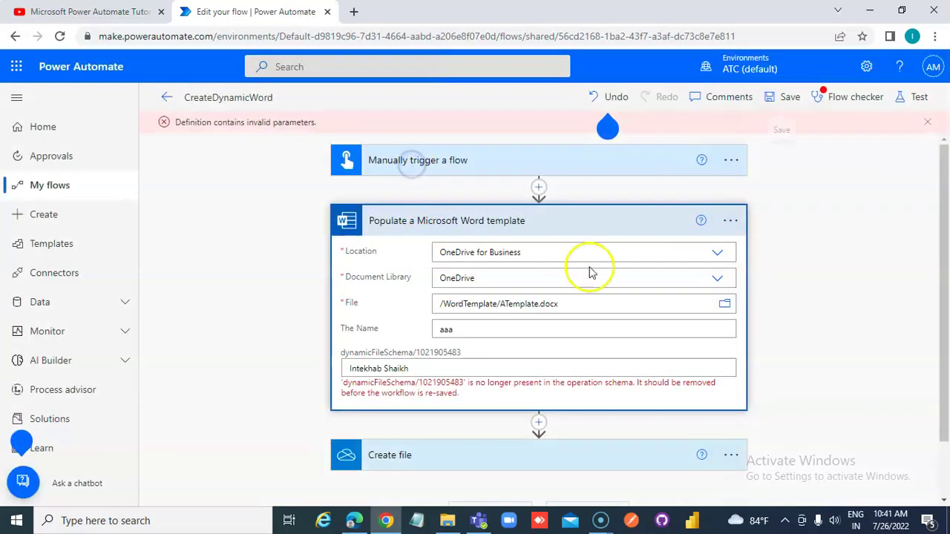
Step: Review the Create file action's settings and leave the editor for the flows list, discarding the unsaved changes
left_click(429, 461)
scroll(430, 461, "down", 2)
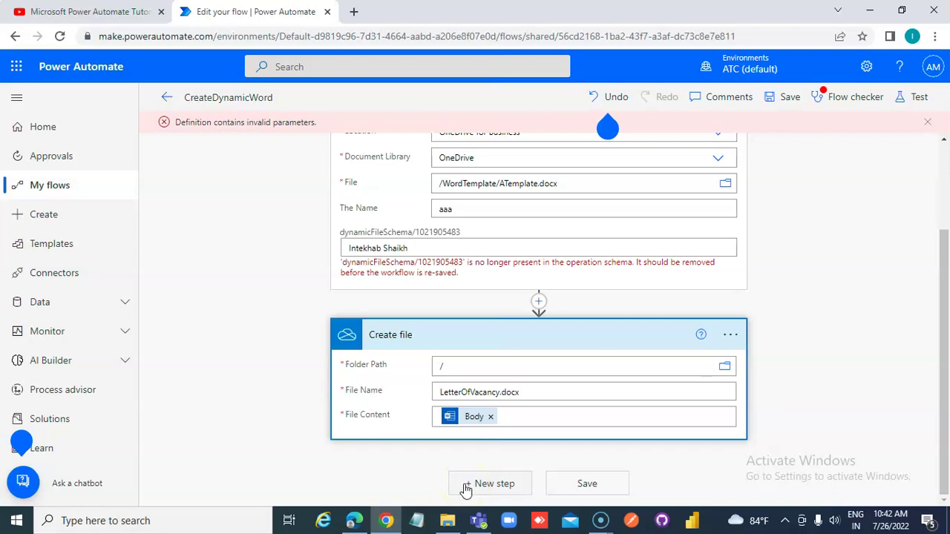
scroll(465, 489, "up", 1)
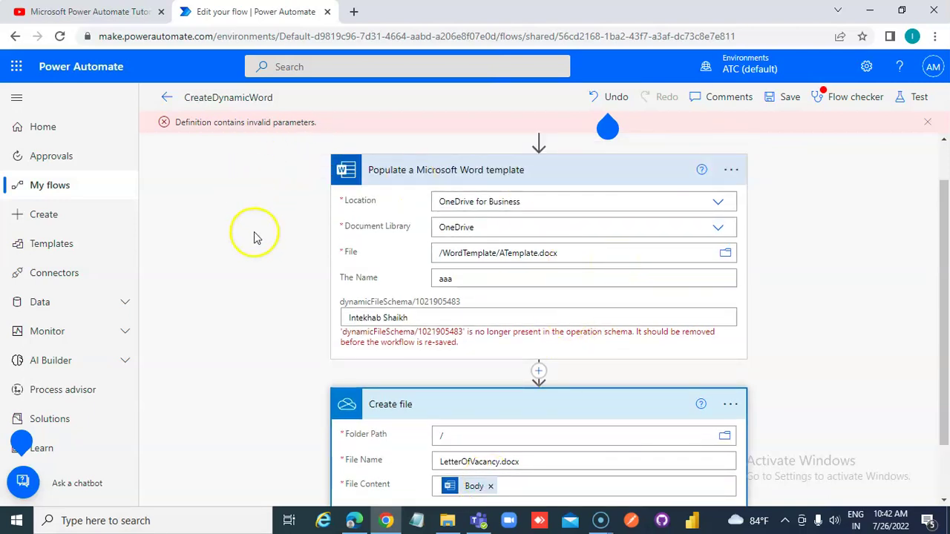
left_click(48, 187)
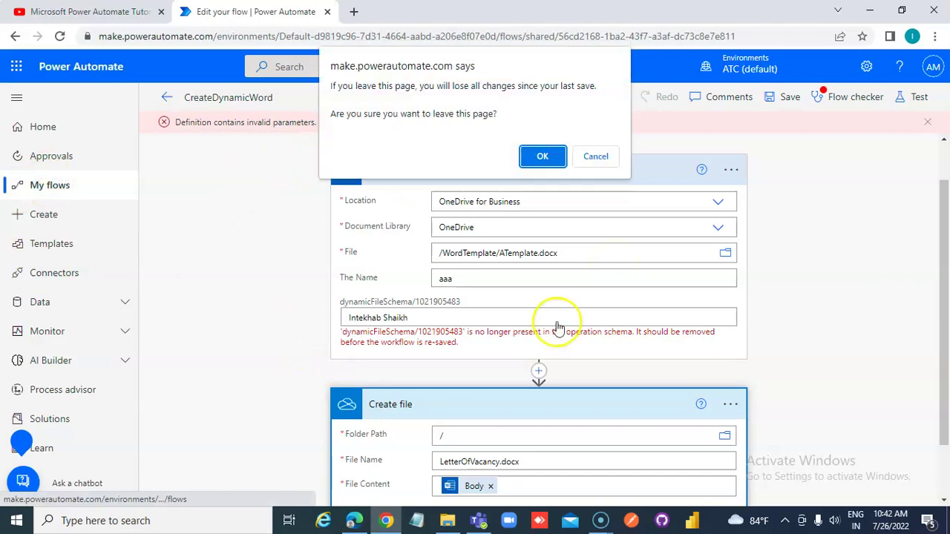
left_click(542, 156)
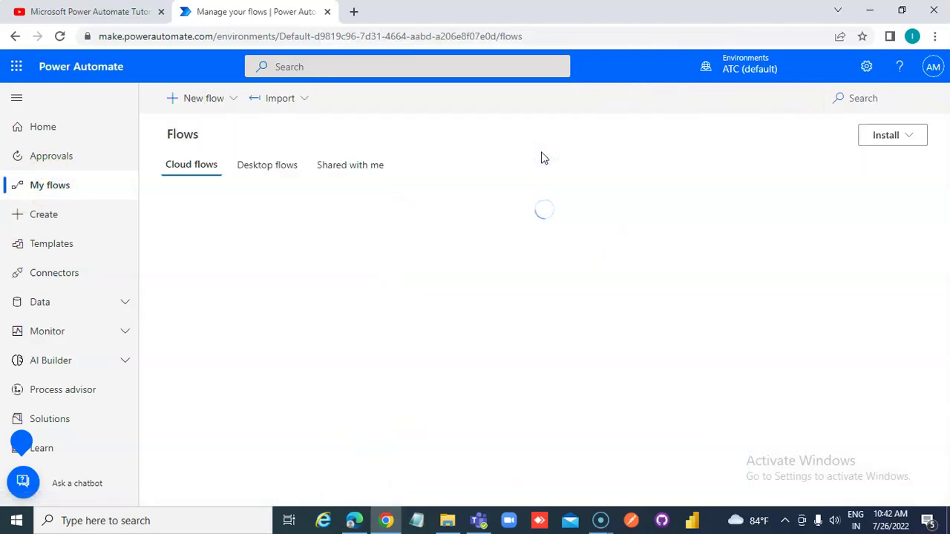
Step: Open the FLowInstanceURL flow among the flows shared with the co-owner and run it
left_click(357, 166)
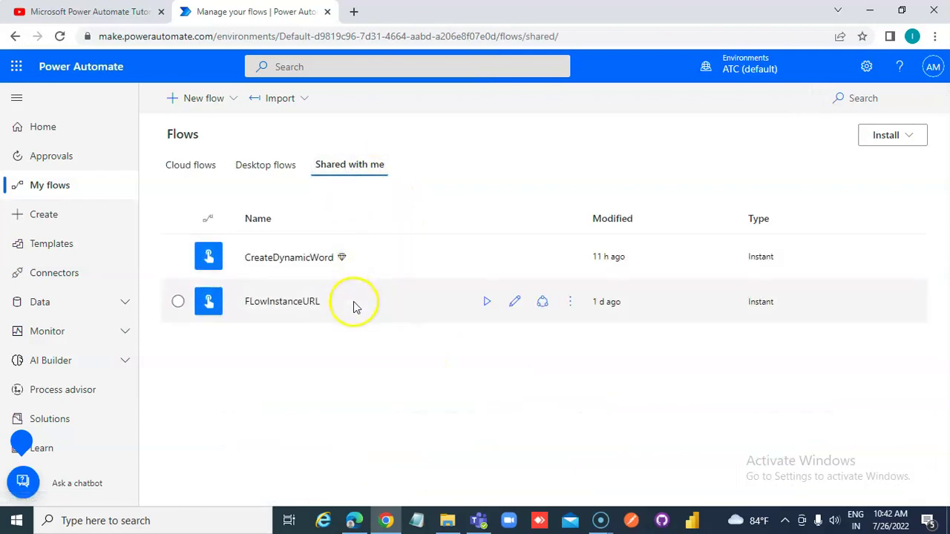
left_click(256, 303)
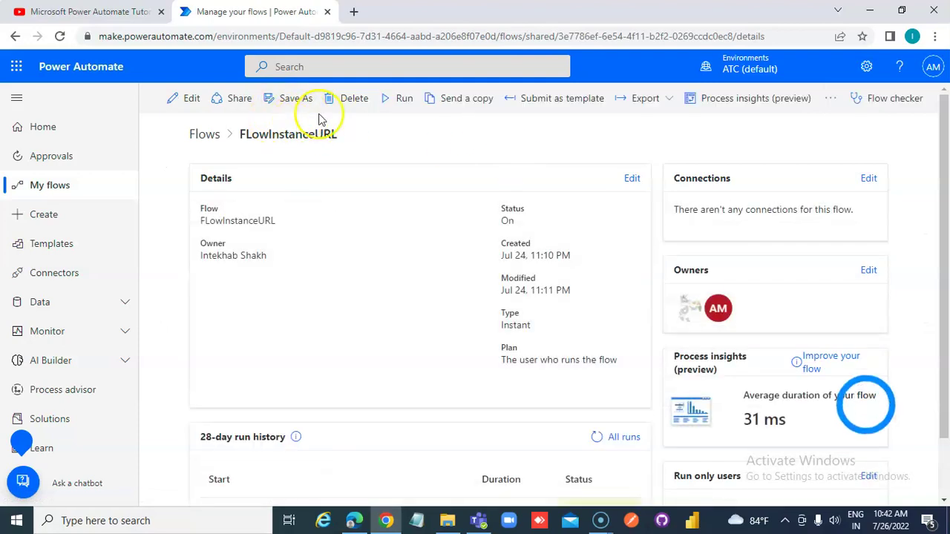
left_click(405, 102)
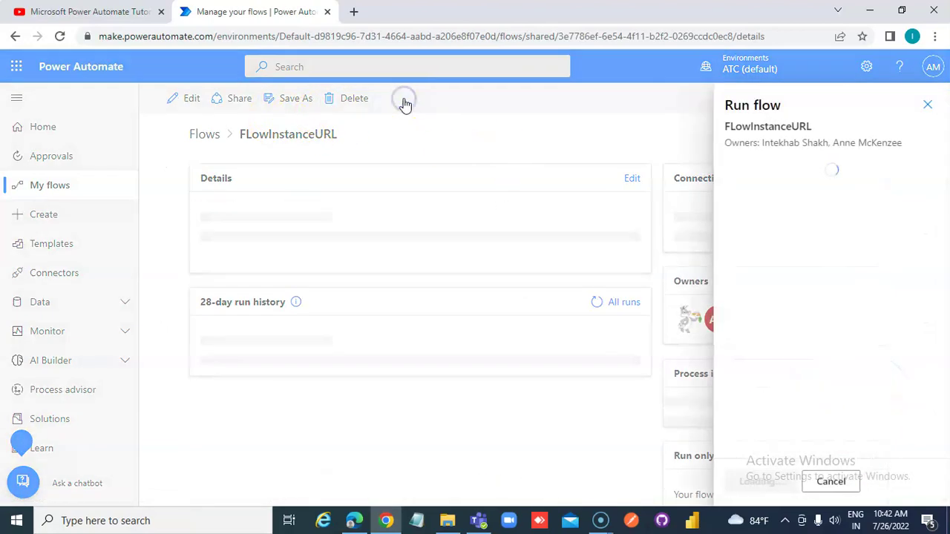
left_click(772, 479)
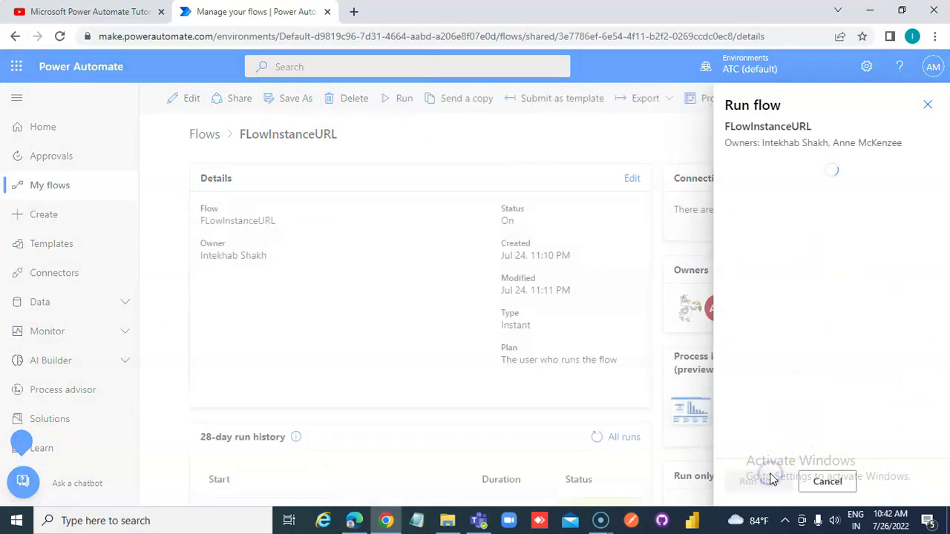
left_click(753, 483)
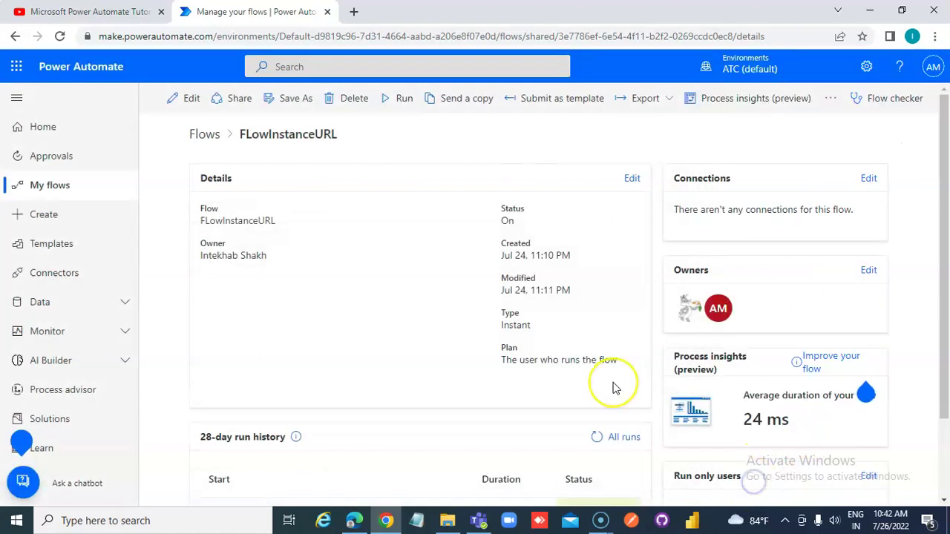
Step: Examine the latest FLowInstanceURL run from the 28-day run history, including the inputs and outputs of Compose 2
scroll(613, 387, "down", 2)
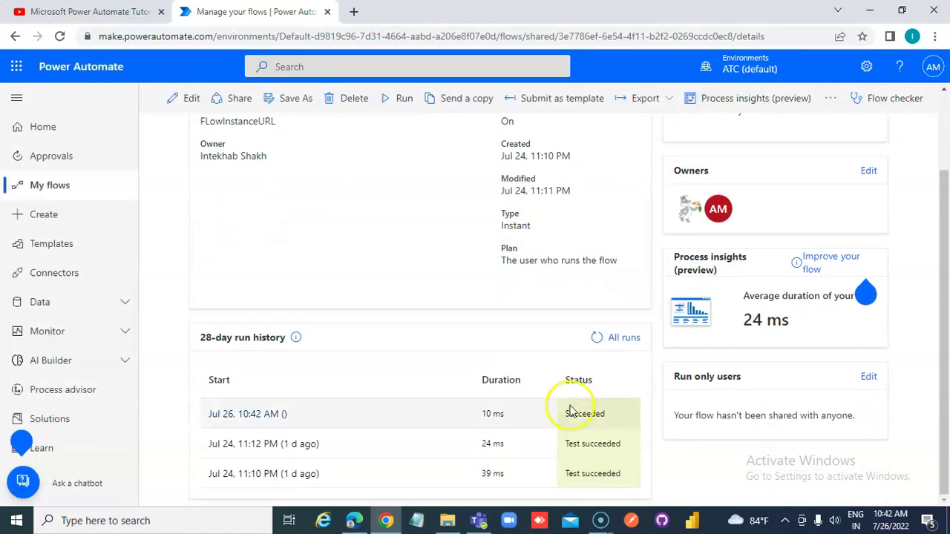
left_click(250, 417)
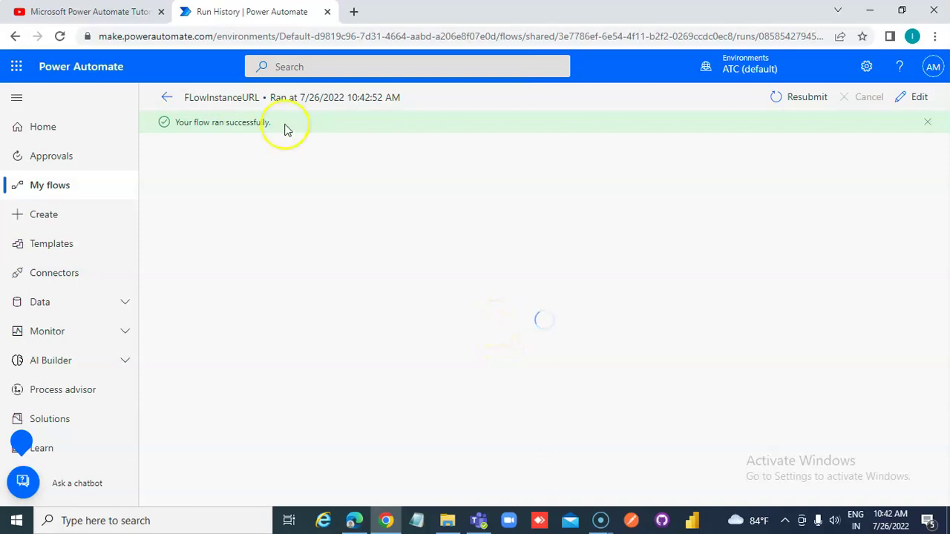
left_click(468, 290)
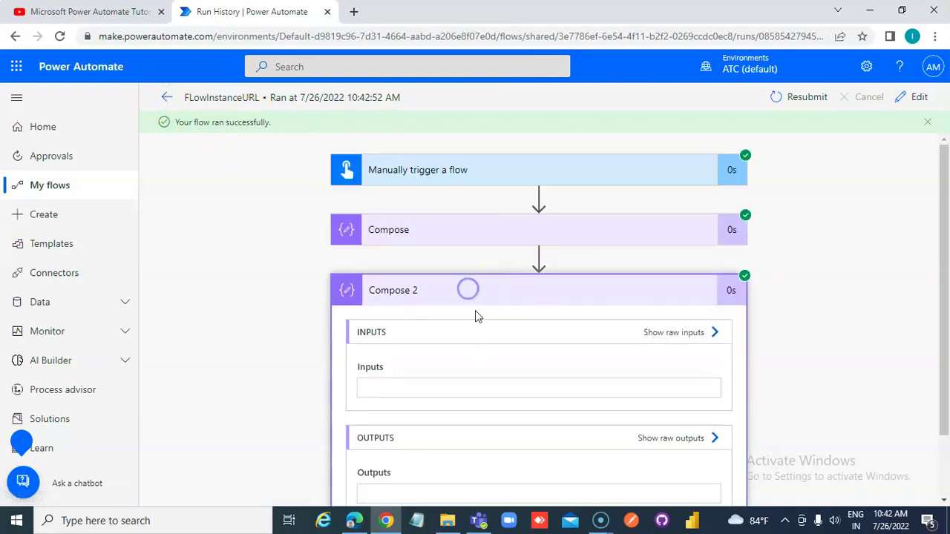
Step: Leave the FLowInstanceURL run details and open the CreateDynamicWord flow shared with the co-owner for editing
scroll(482, 330, "down", 1)
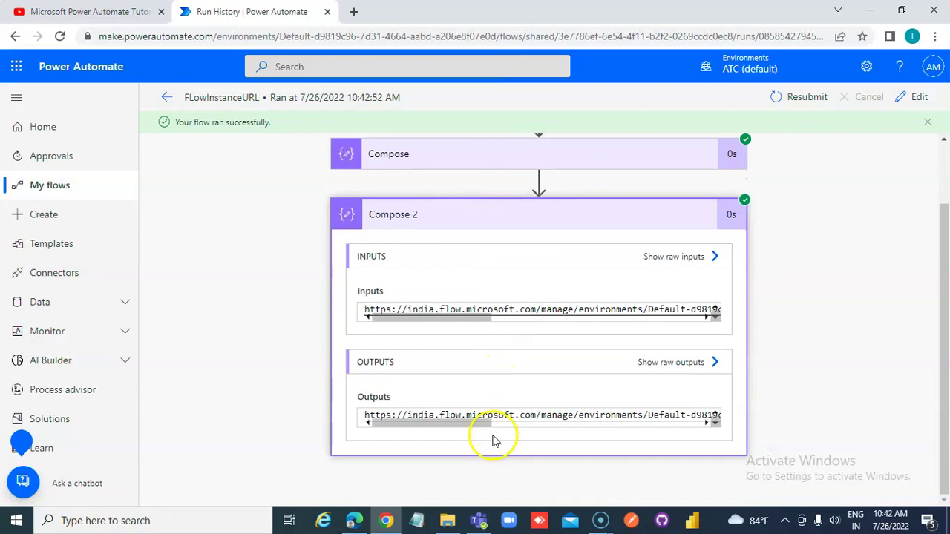
left_click(168, 98)
left_click(168, 98)
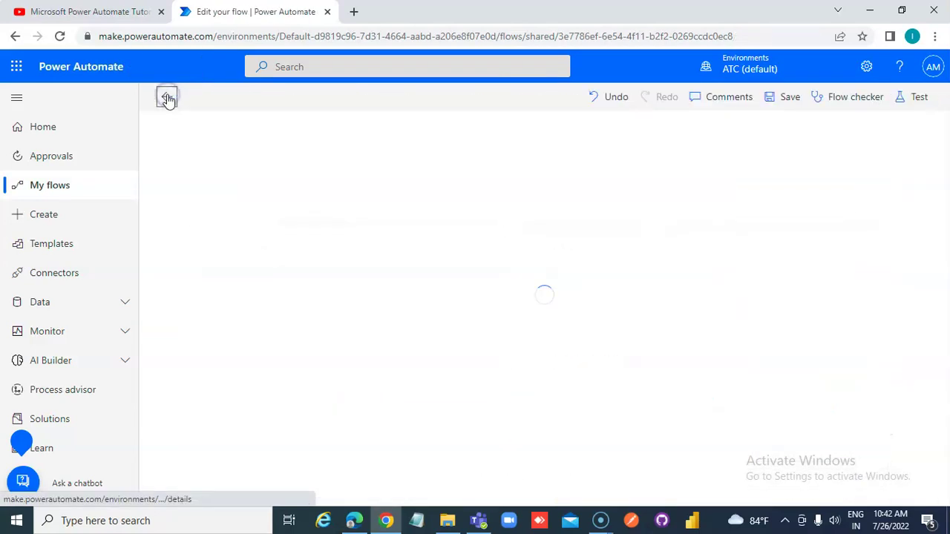
left_click(44, 187)
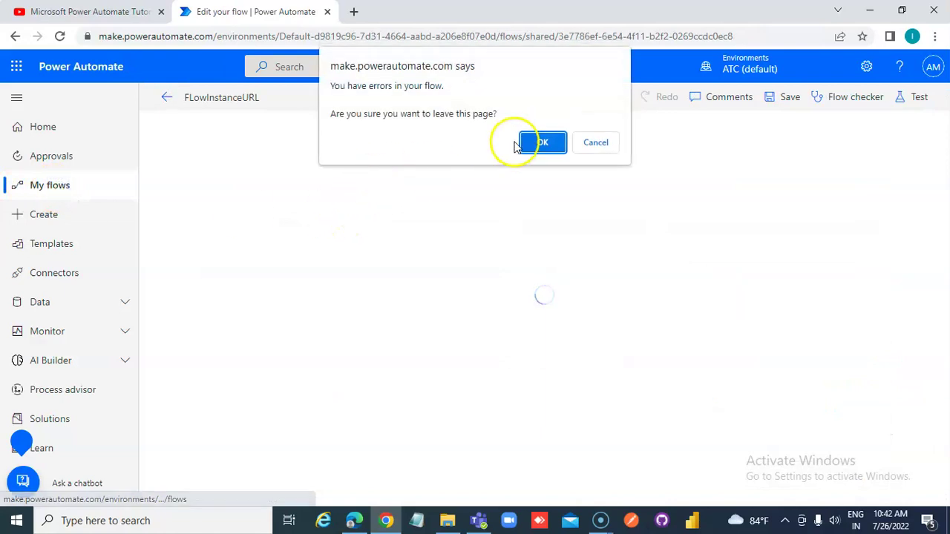
left_click(533, 142)
left_click(366, 169)
left_click(289, 257)
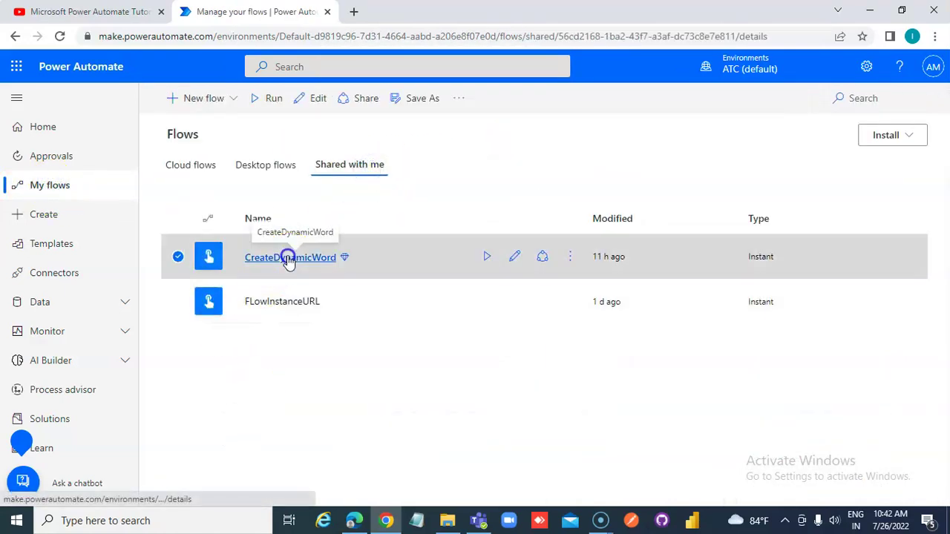
left_click(190, 99)
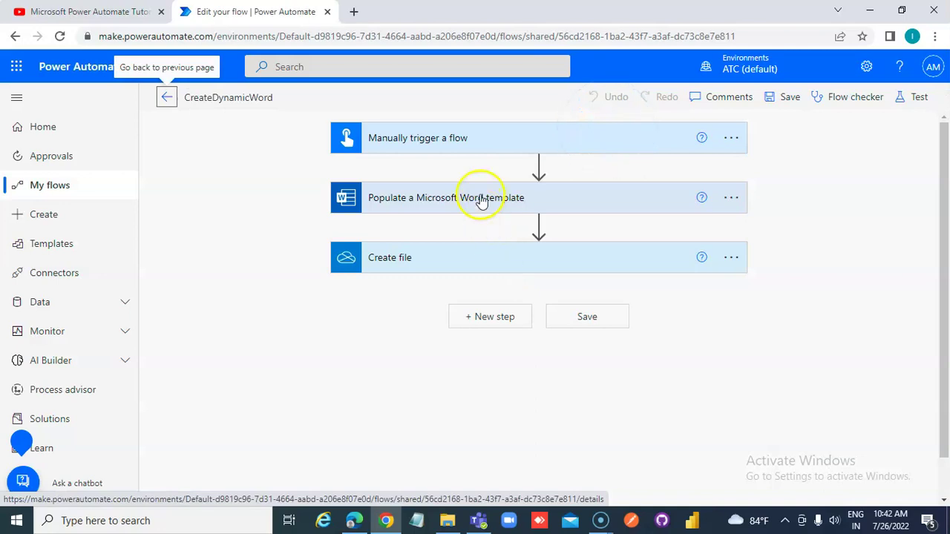
Step: Review the trigger and action settings, and delete the existing Populate a Microsoft Word template action from the flow
left_click(477, 258)
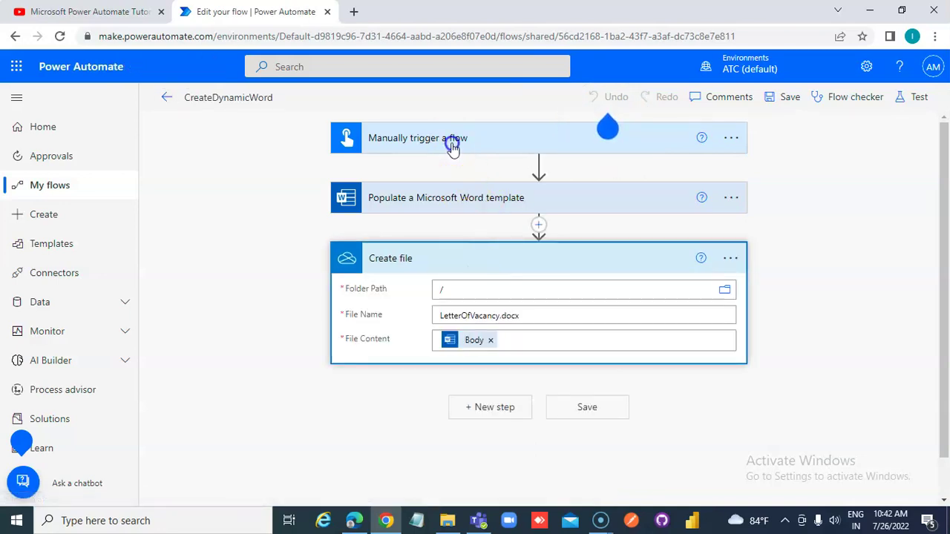
left_click(451, 143)
left_click(460, 252)
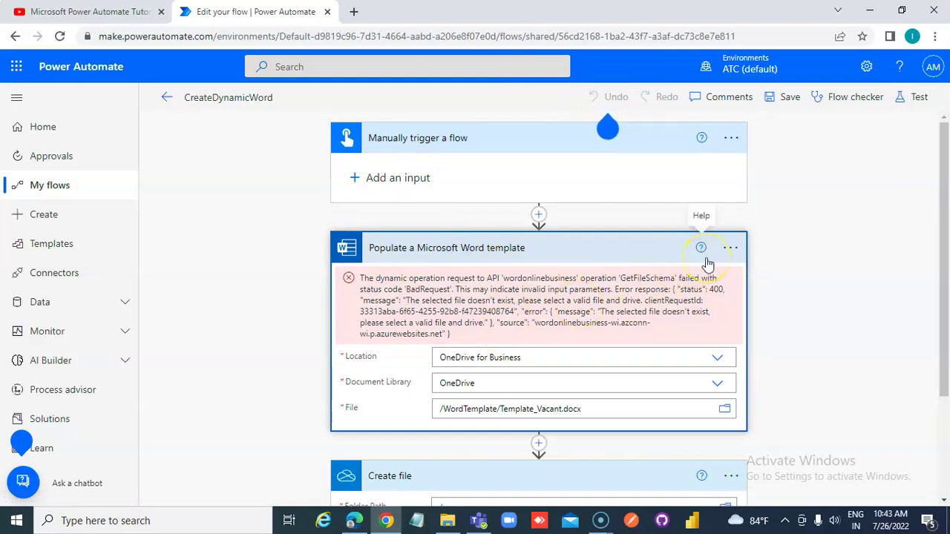
left_click(731, 248)
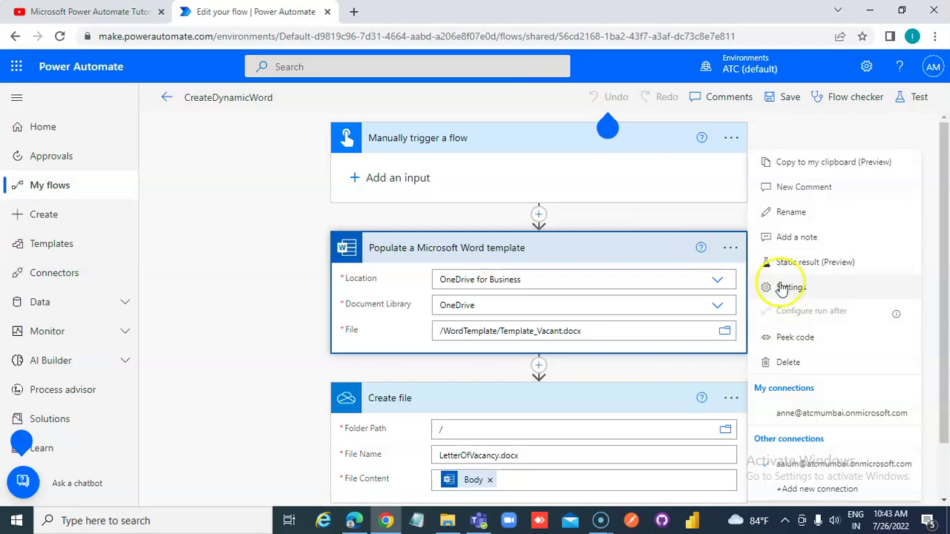
left_click(791, 362)
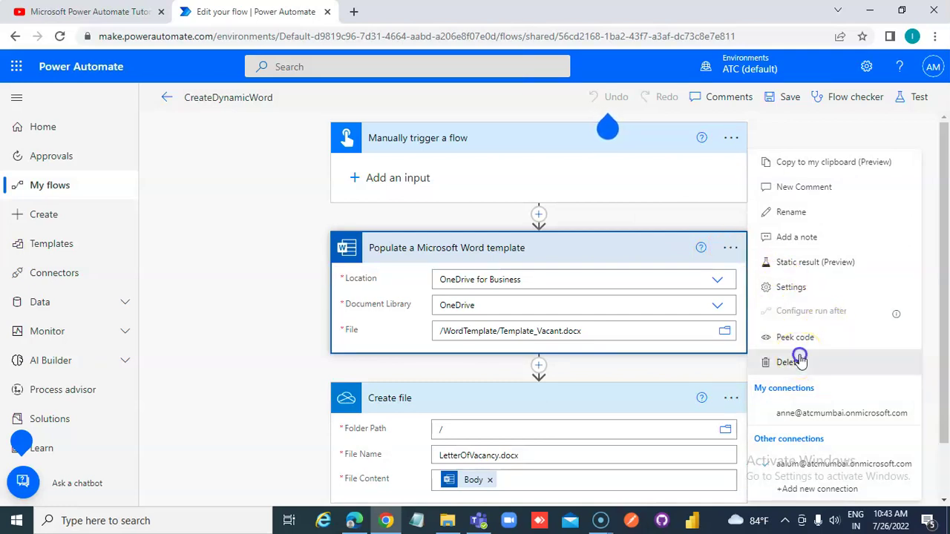
left_click(482, 311)
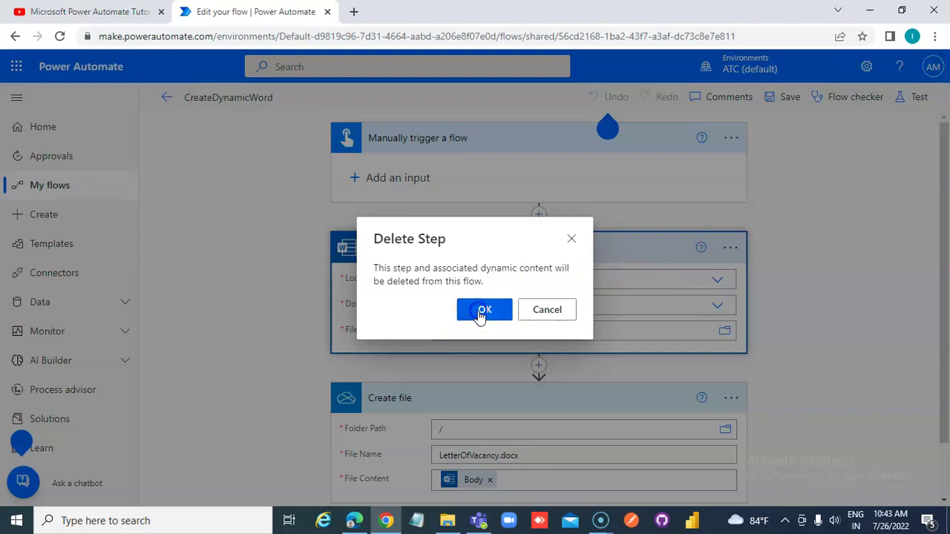
Step: Insert a Word Online (Business) Populate a Microsoft Word template action between the manual trigger and Create file
left_click(539, 215)
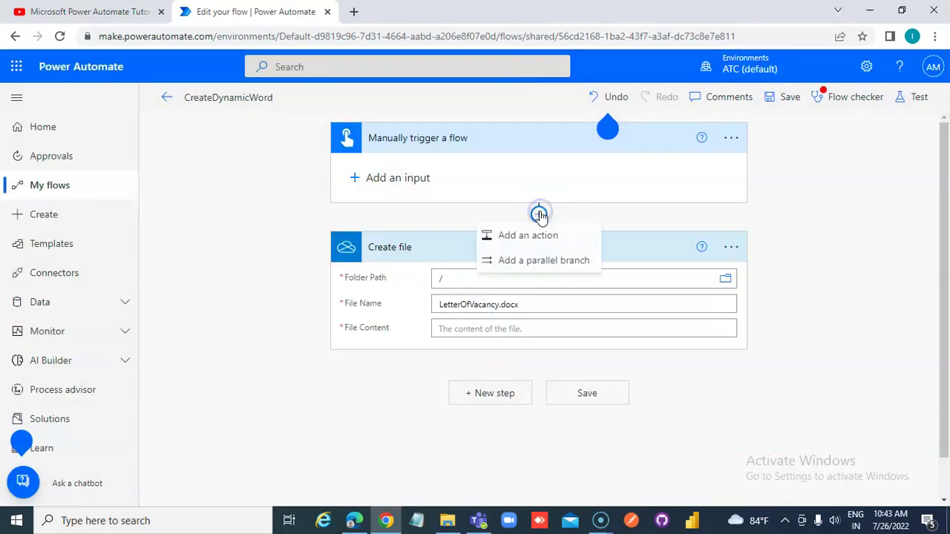
left_click(533, 235)
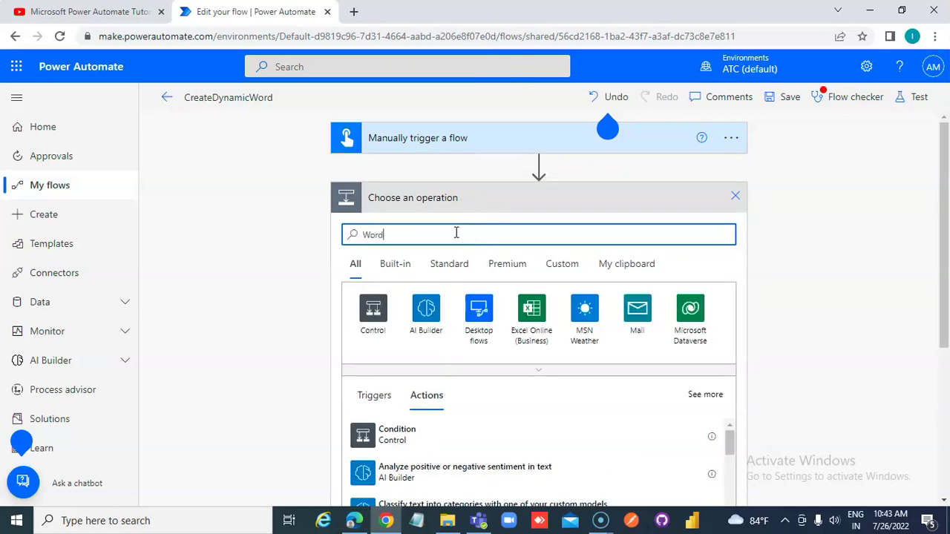
left_click(584, 310)
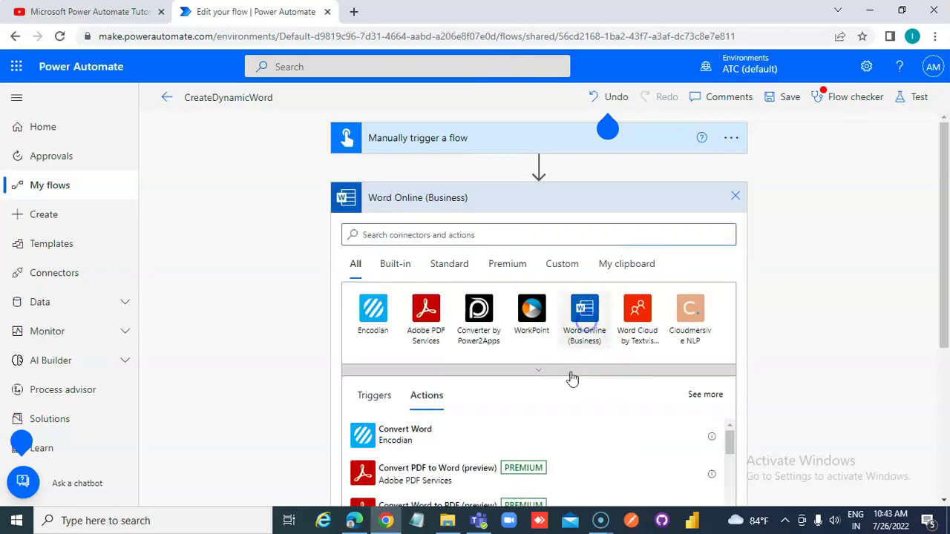
left_click(440, 349)
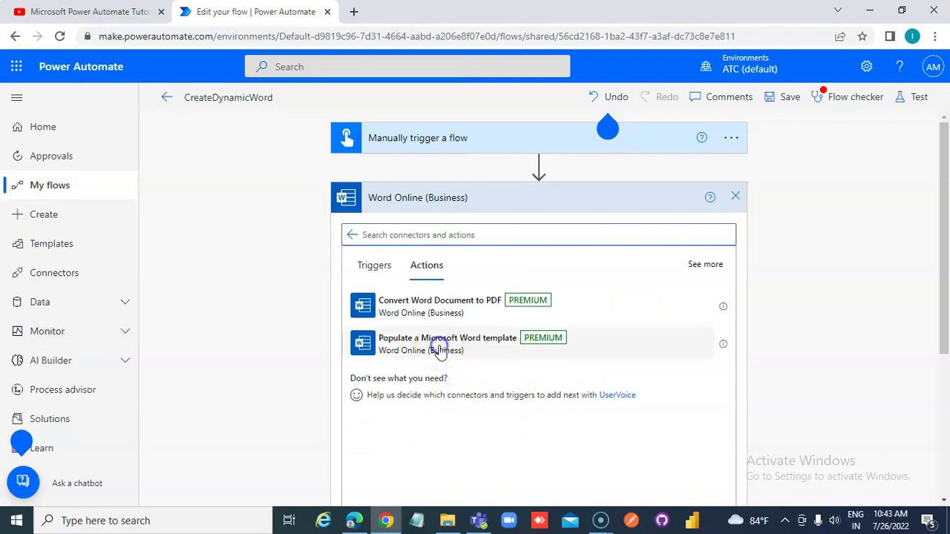
Step: Try setting the template action's Location to OneDrive for Business and look for the OneDrive library among the Document Library options
left_click(717, 230)
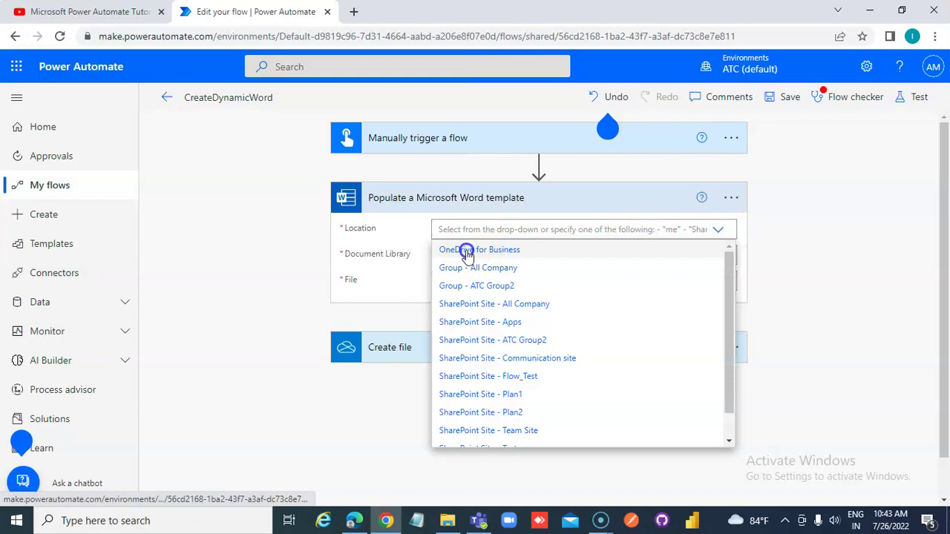
left_click(466, 250)
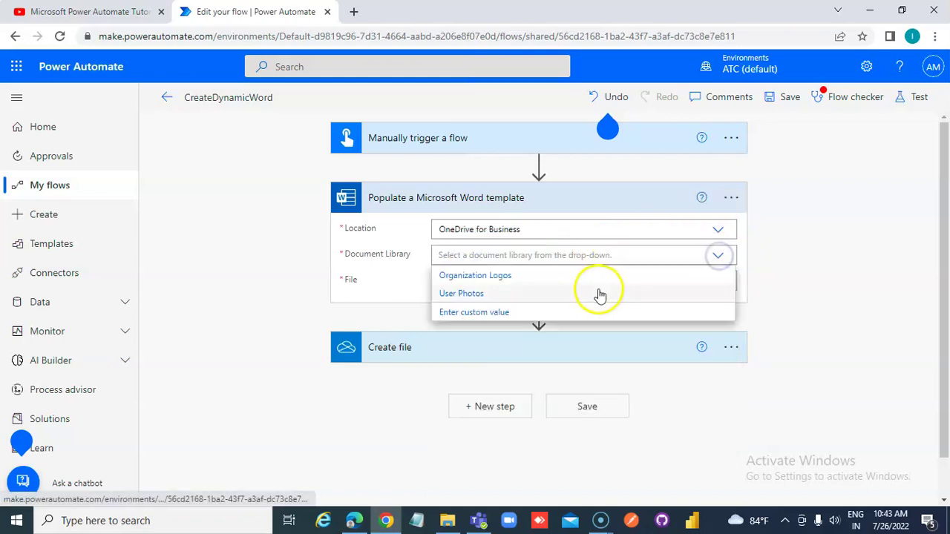
left_click(391, 253)
left_click(714, 258)
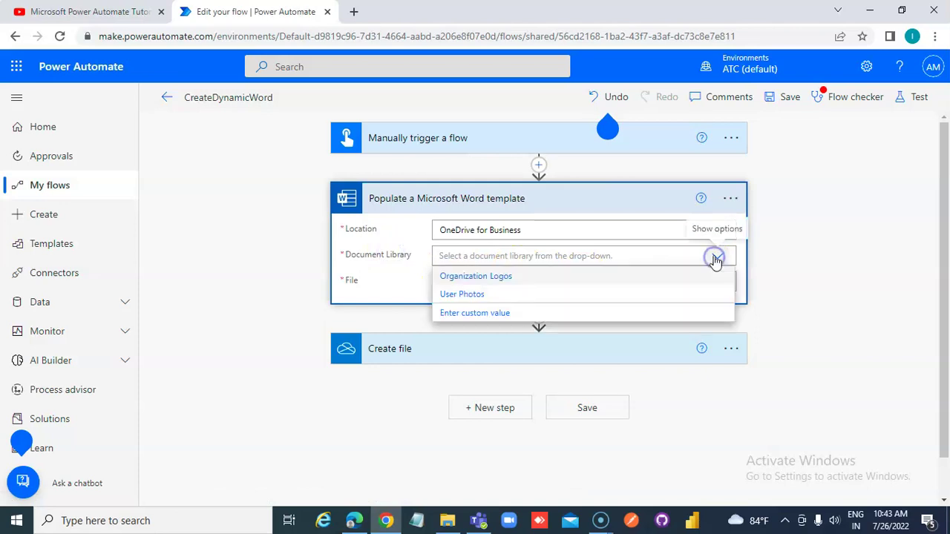
left_click(719, 231)
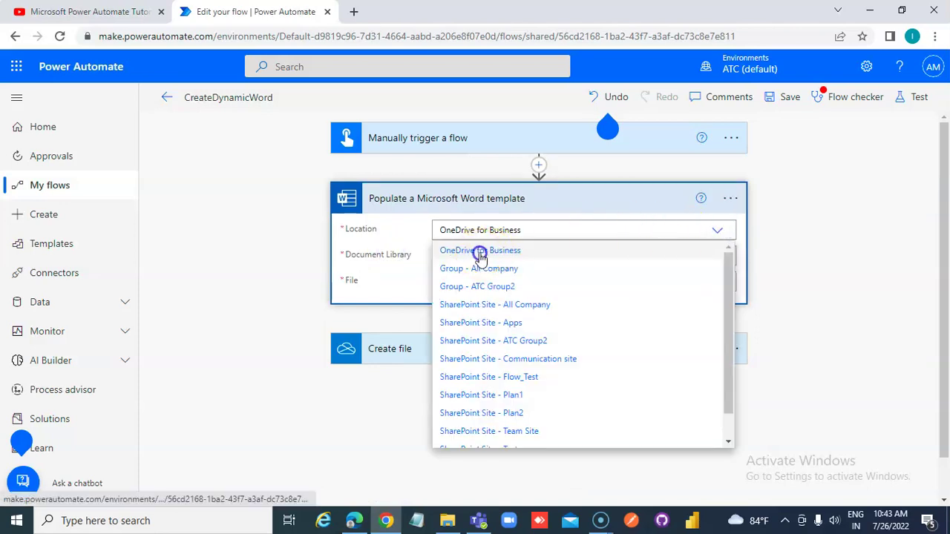
left_click(480, 252)
left_click(717, 258)
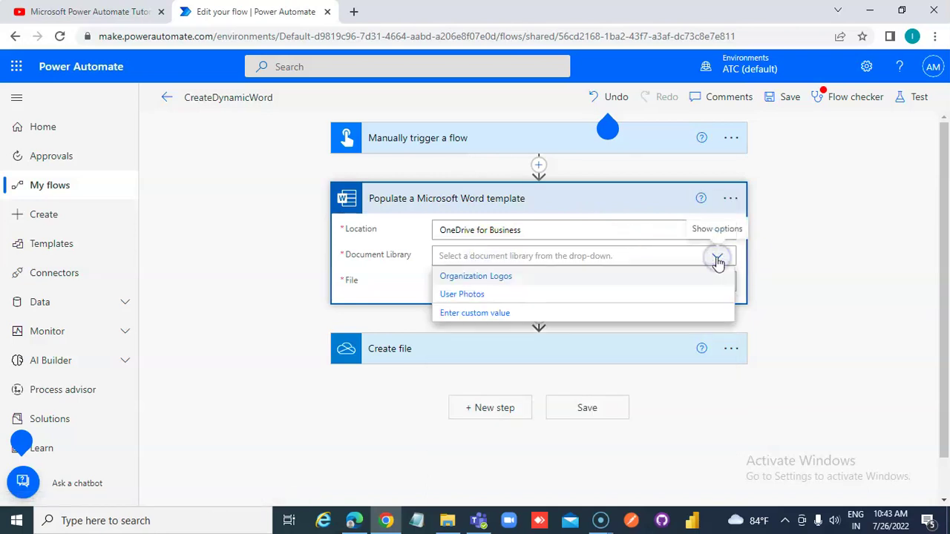
scroll(511, 305, "down", 1)
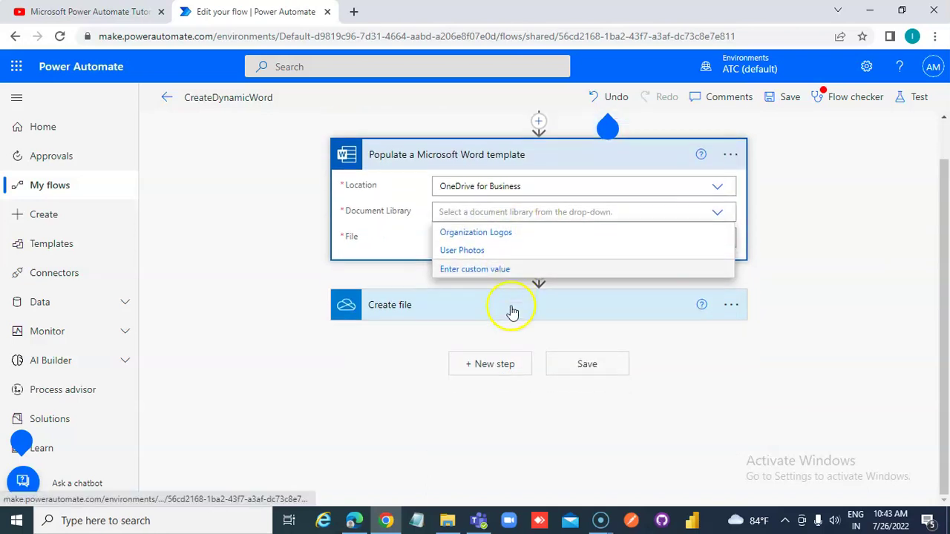
scroll(510, 312, "up", 1)
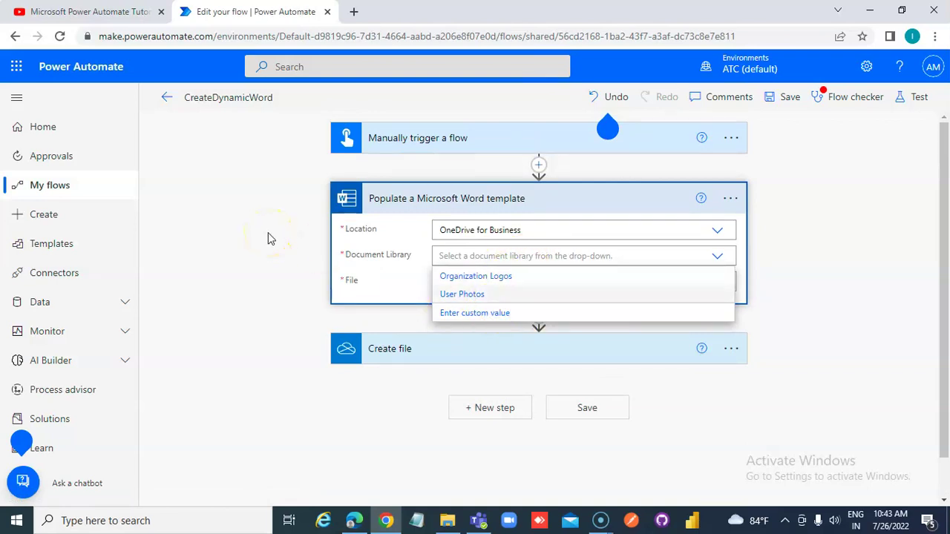
Step: Switch to the flow owner's OneDrive in Edge and check the WordTemplate folder's sharing under My files, Shared with you and Shared by you
left_click(355, 521)
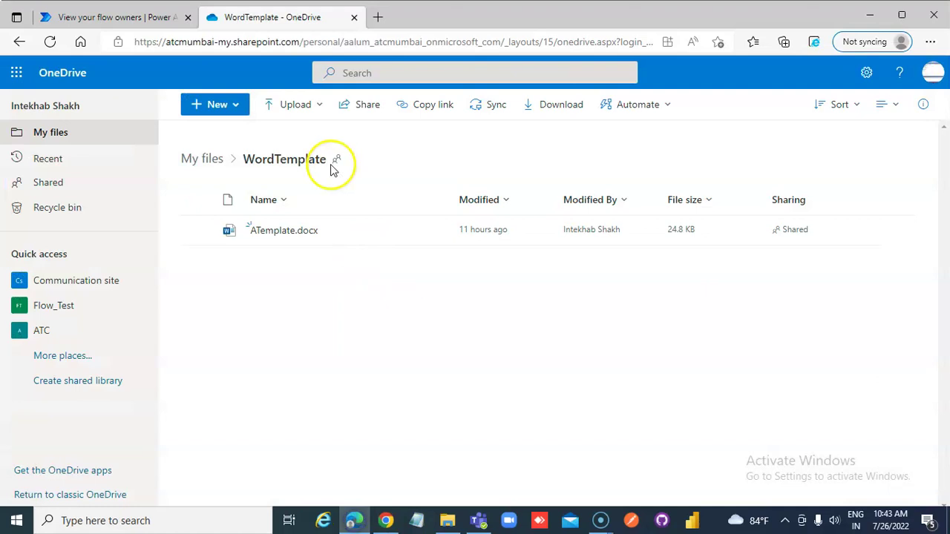
left_click(62, 132)
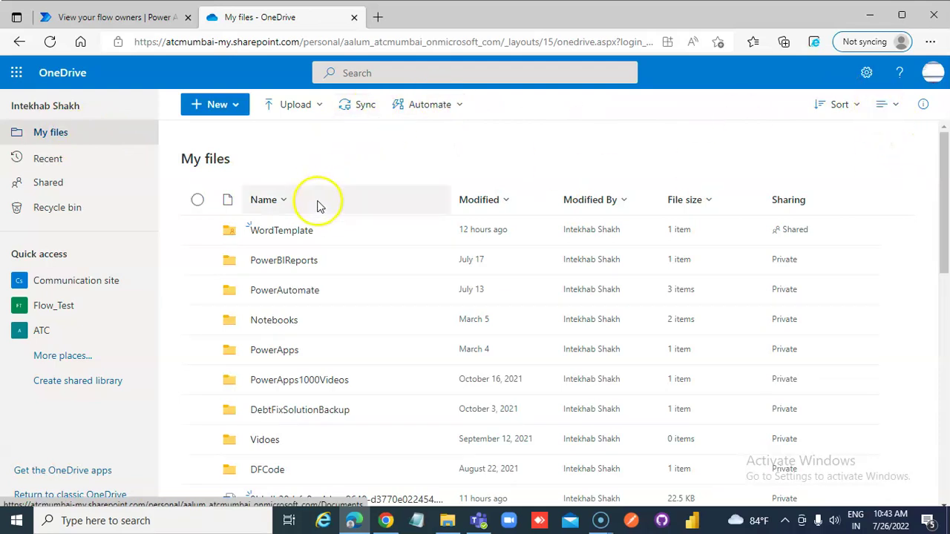
left_click(49, 186)
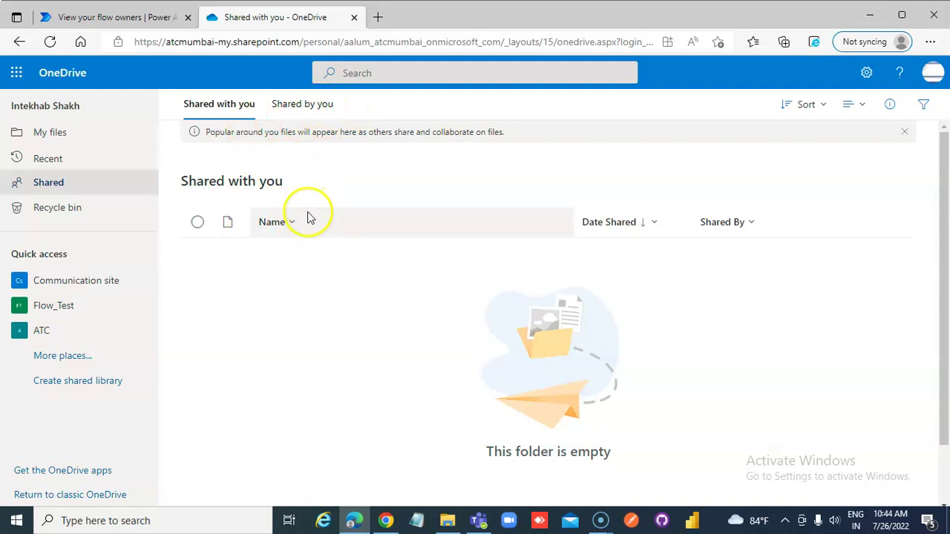
left_click(302, 106)
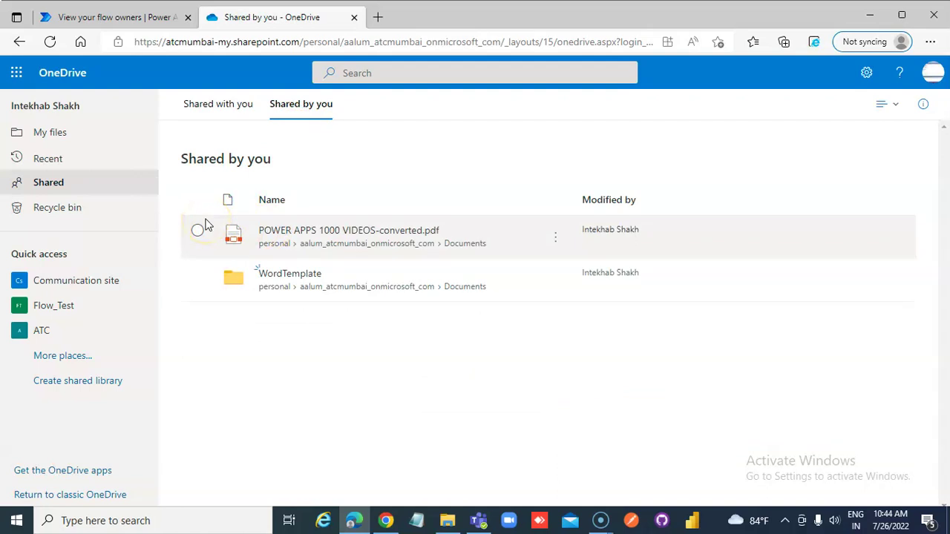
left_click(245, 106)
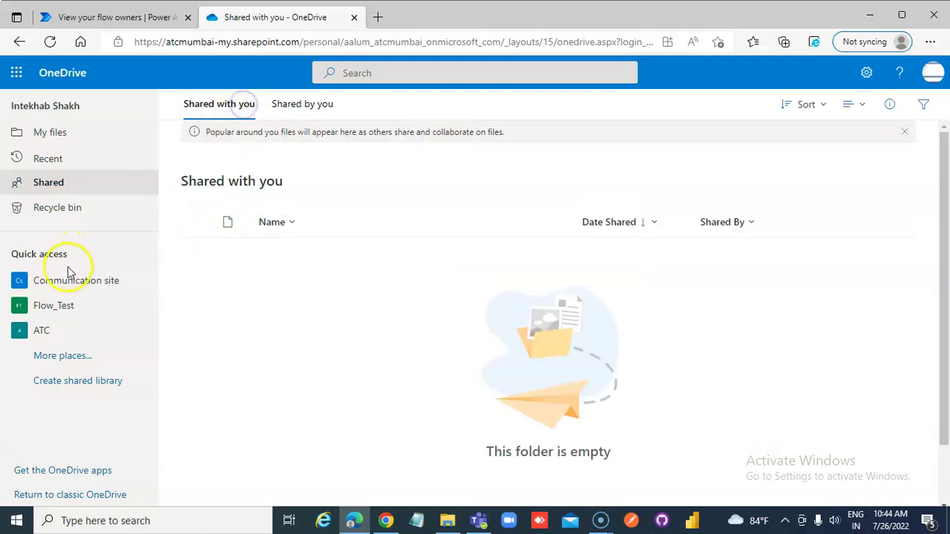
left_click(52, 133)
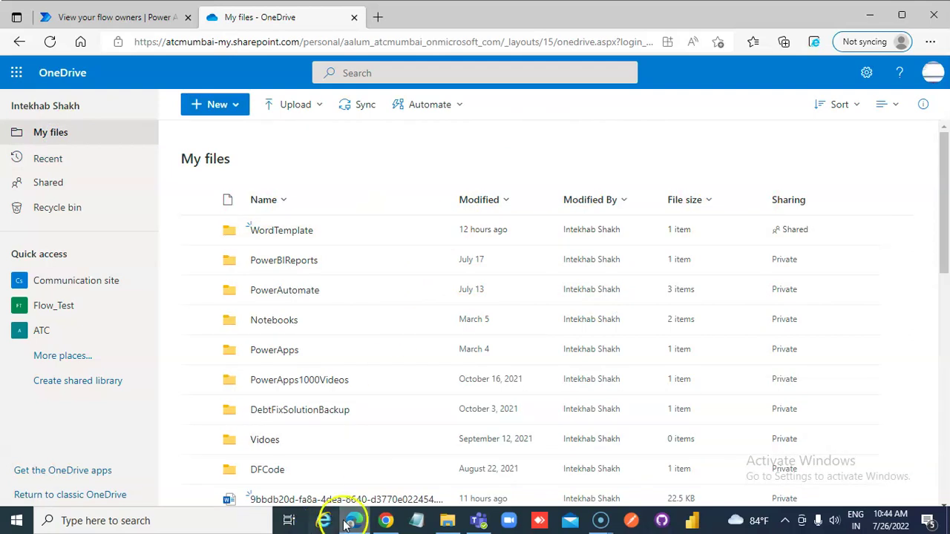
Step: Back in the Power Automate editor, set the template action's Location to SharePoint Site - Communication site and Document Library to Documents
left_click(387, 519)
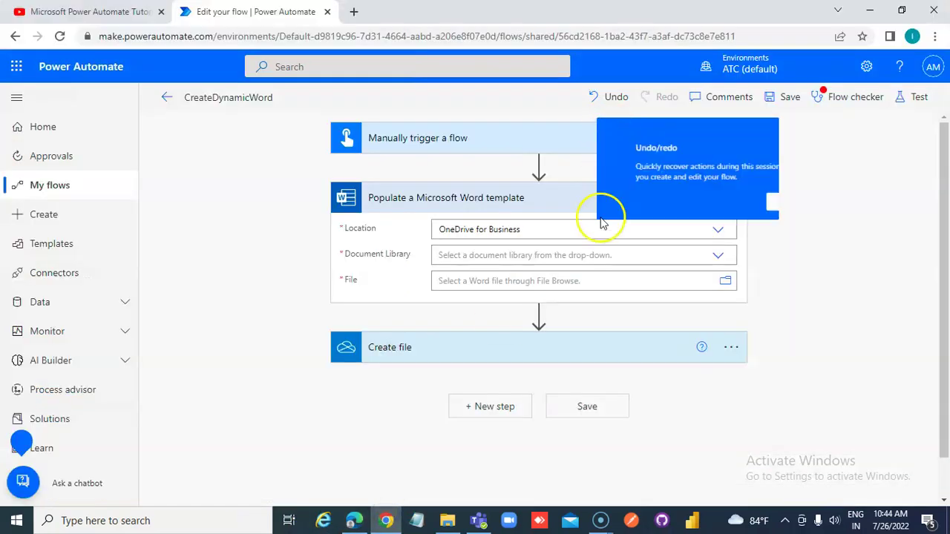
left_click(493, 259)
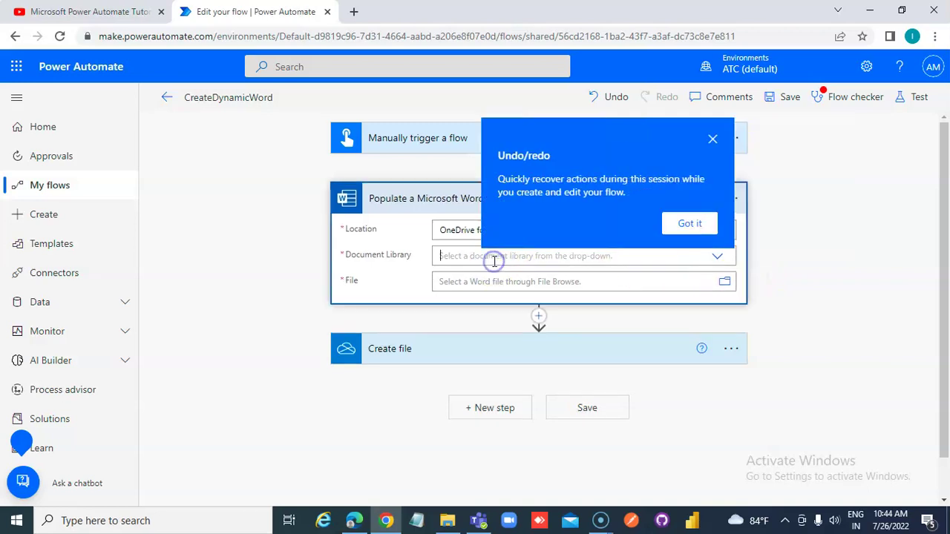
left_click(712, 141)
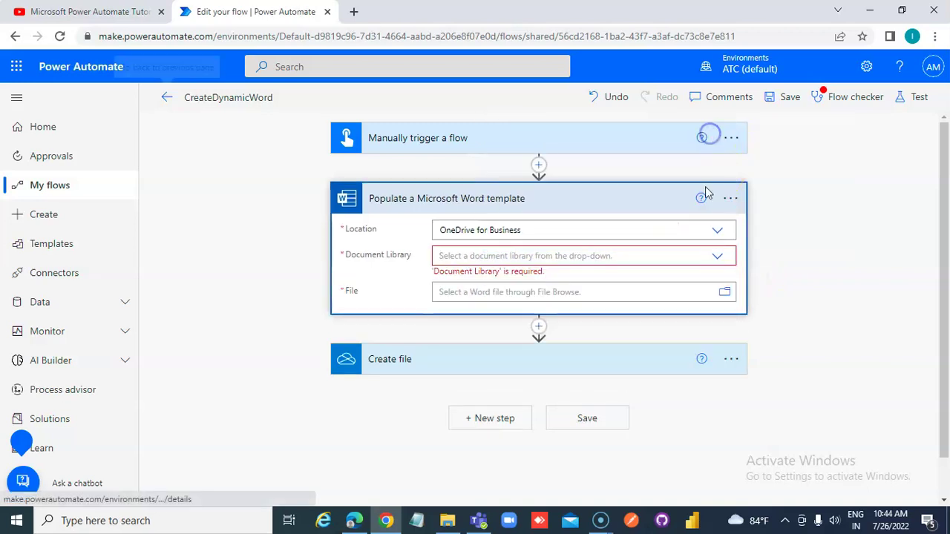
left_click(714, 232)
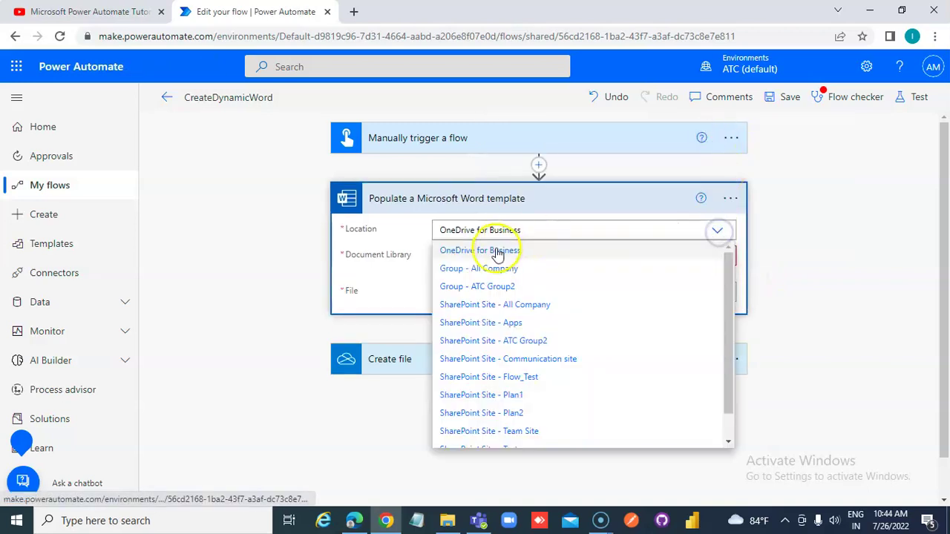
left_click(548, 359)
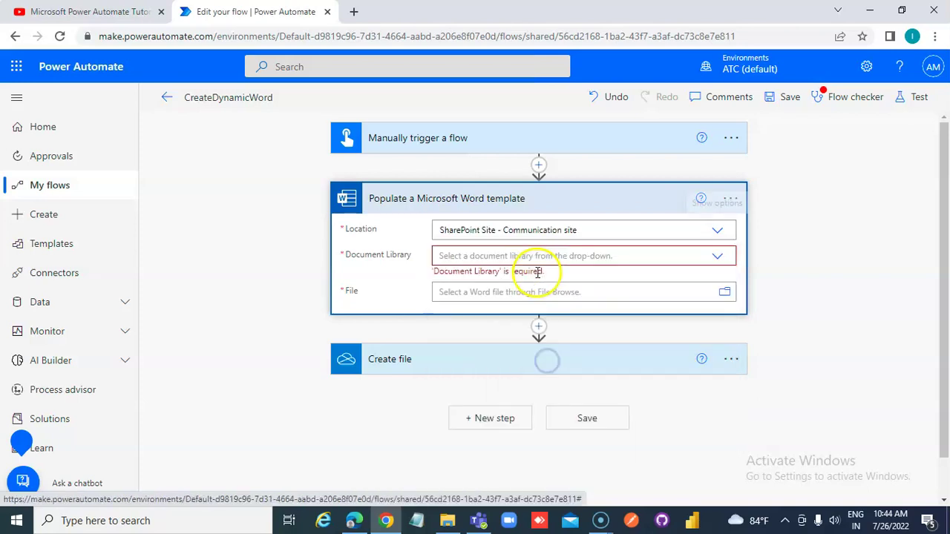
left_click(717, 257)
left_click(462, 275)
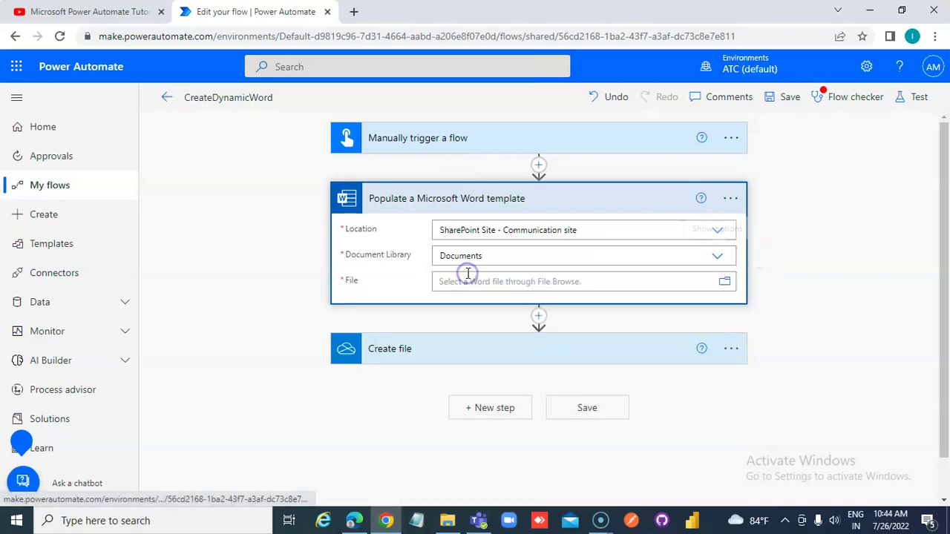
Step: Select Template1.docx from the Word Template folder as the template action's File
left_click(722, 285)
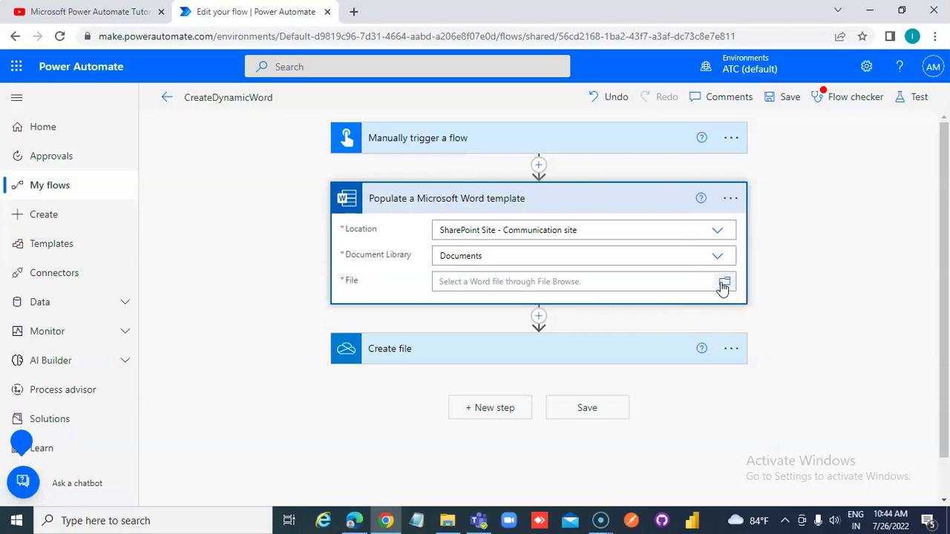
left_click(592, 324)
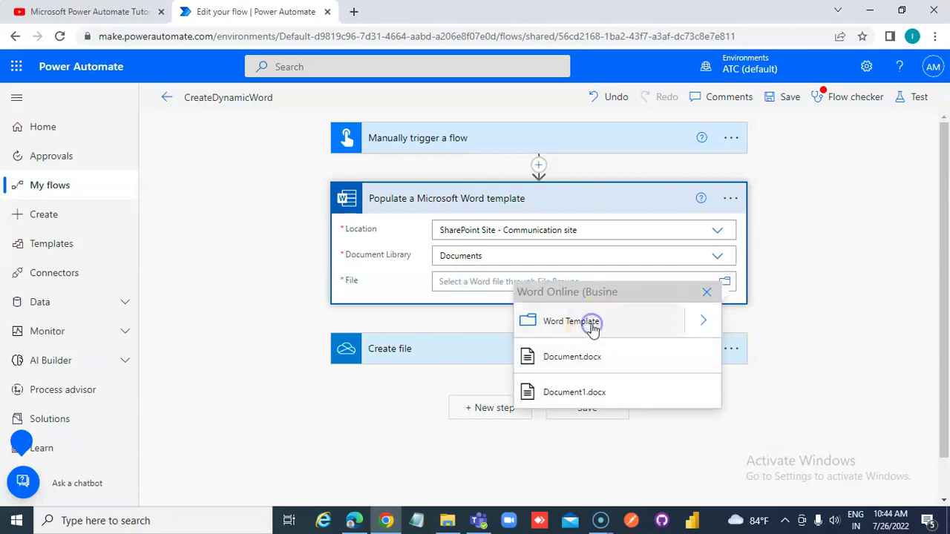
left_click(703, 320)
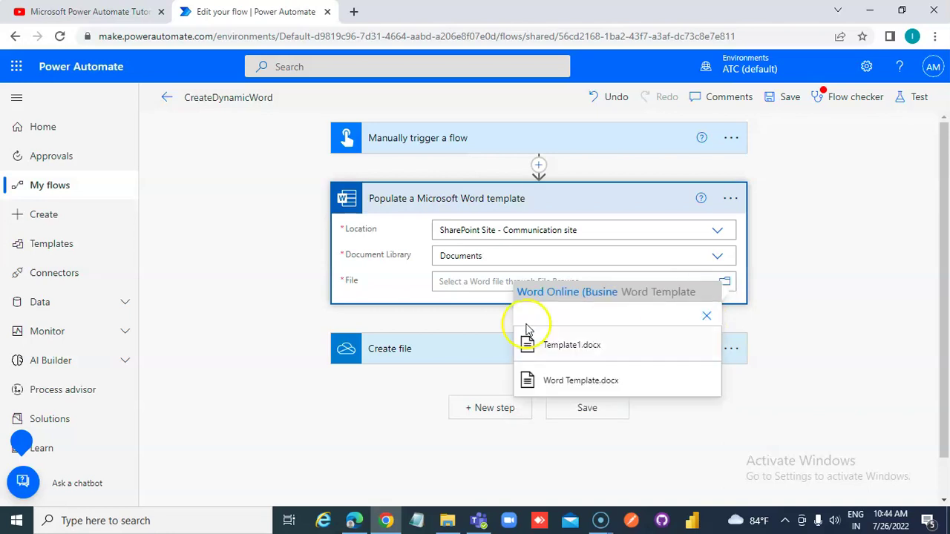
left_click(574, 349)
Step: Set Create file's File Content to a single Microsoft Word document output from the template action and save the flow
left_click(535, 380)
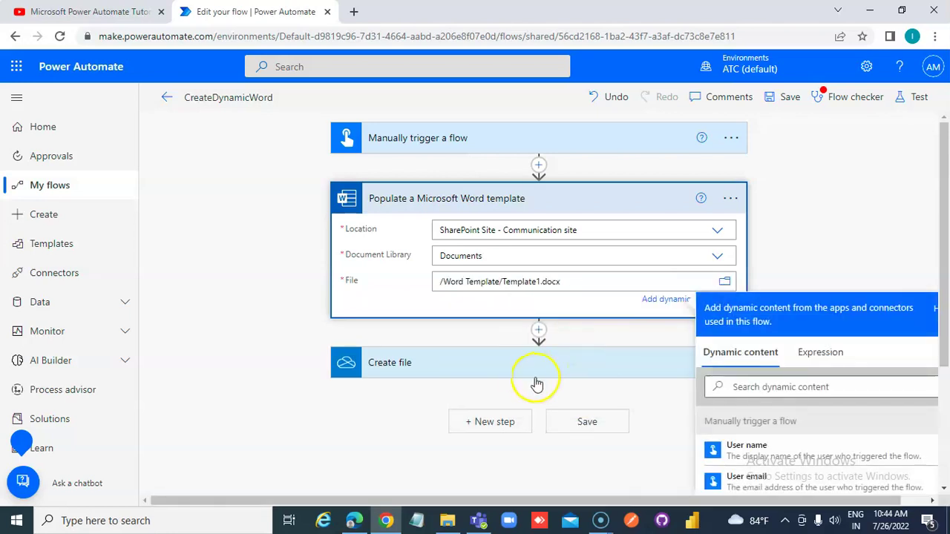
scroll(530, 380, "down", 1)
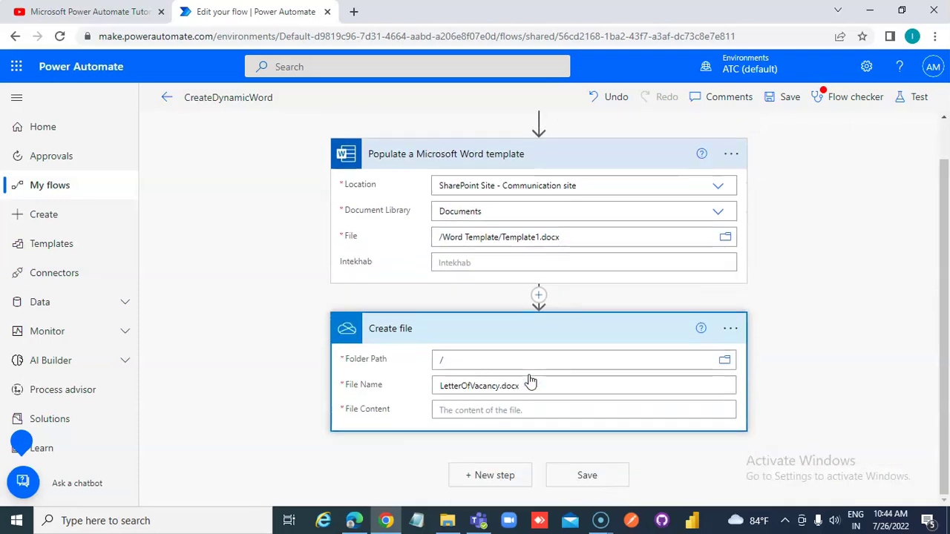
left_click(524, 413)
scroll(522, 414, "down", 5)
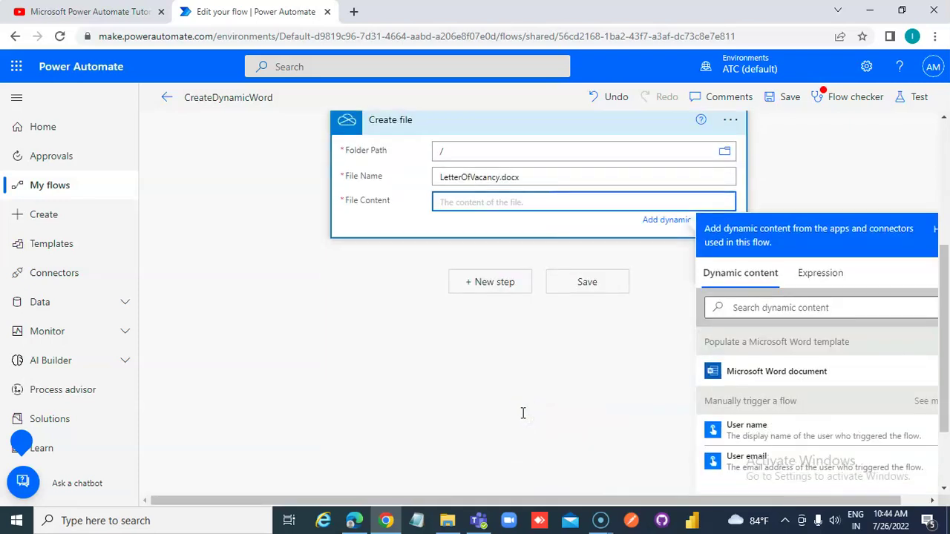
left_click(841, 268)
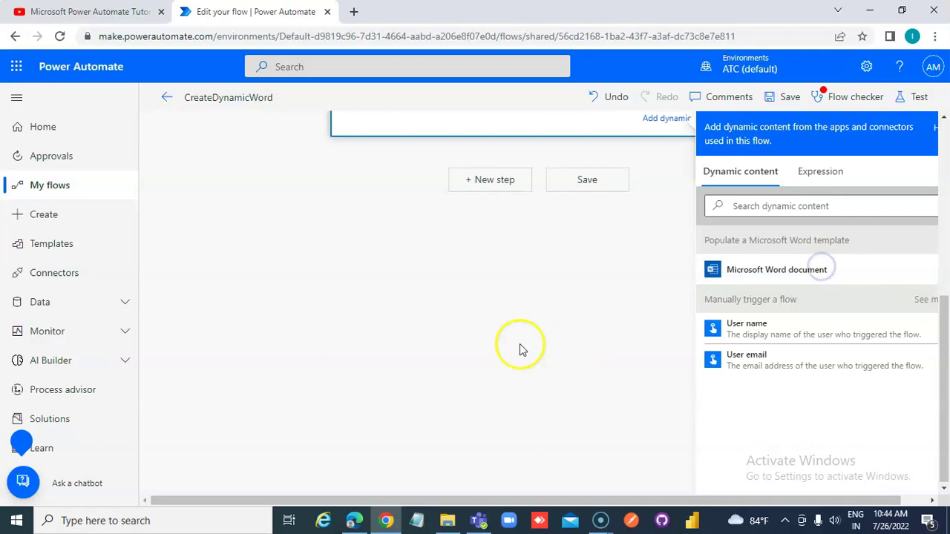
left_click(740, 271)
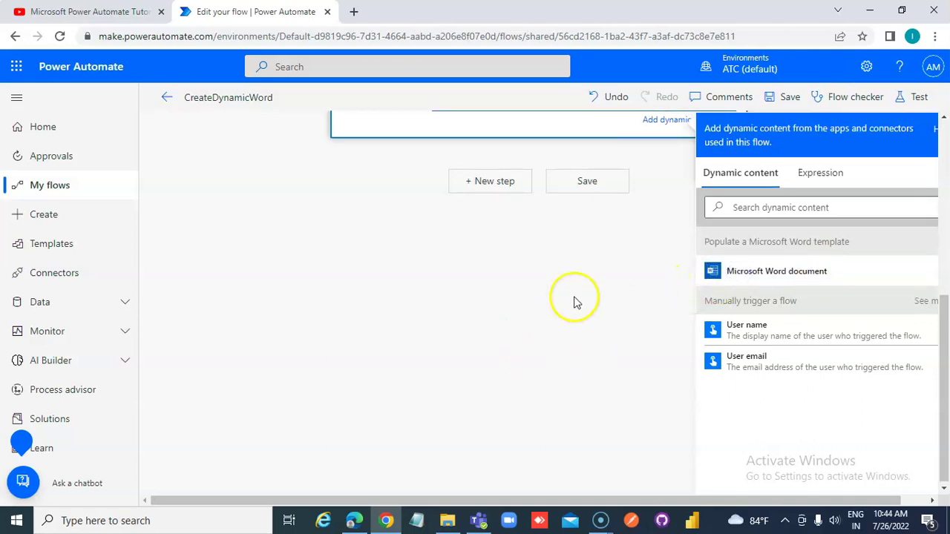
scroll(622, 269, "up", 2)
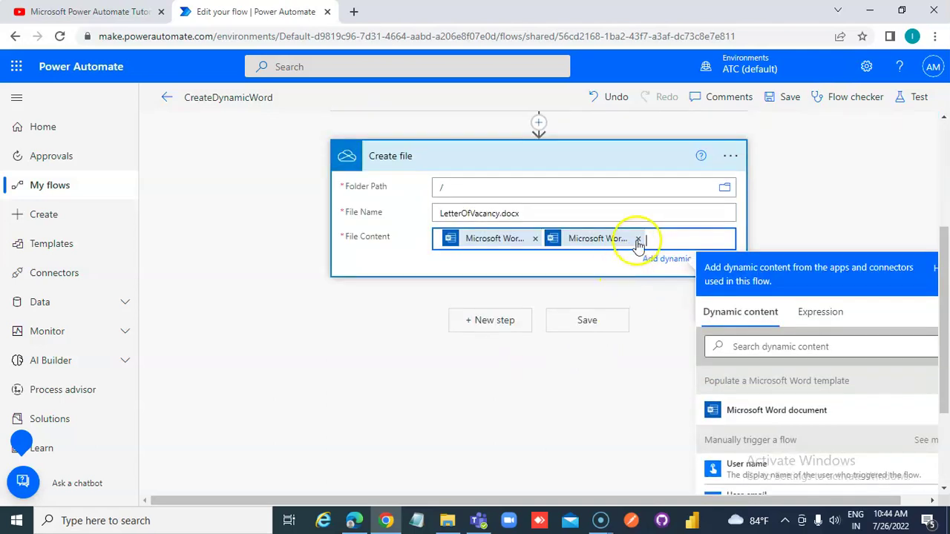
left_click(638, 240)
left_click(790, 97)
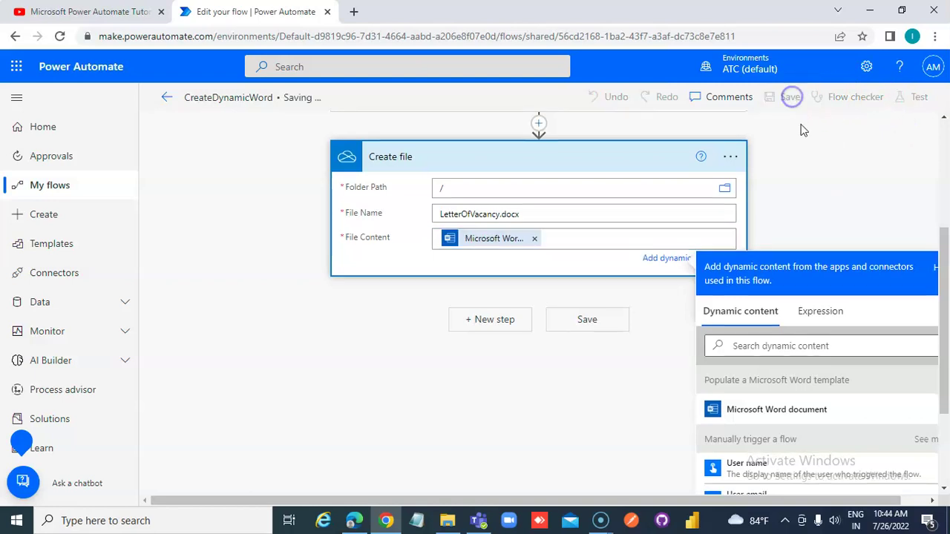
Step: Test CreateDynamicWord manually by running it with its OneDrive for Business and Word Online (Business) connections
left_click(921, 97)
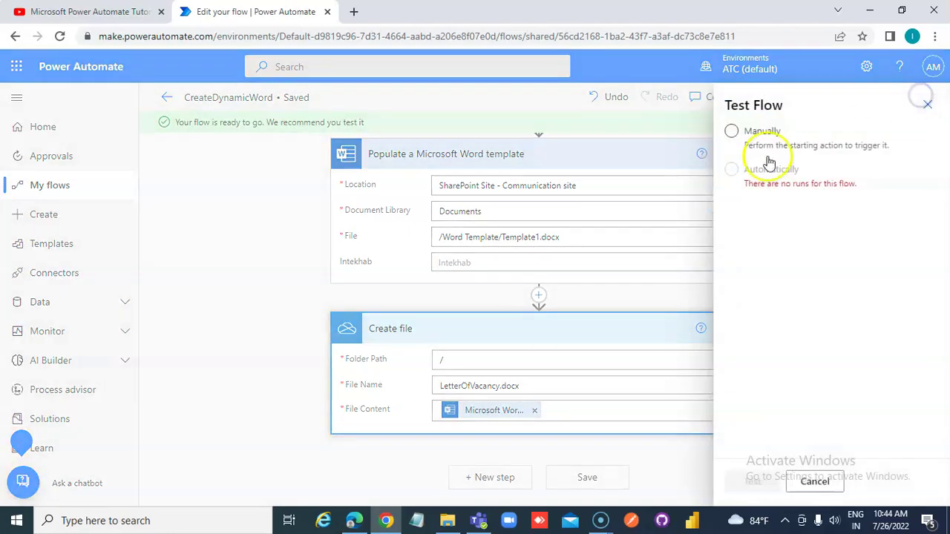
left_click(732, 130)
left_click(752, 481)
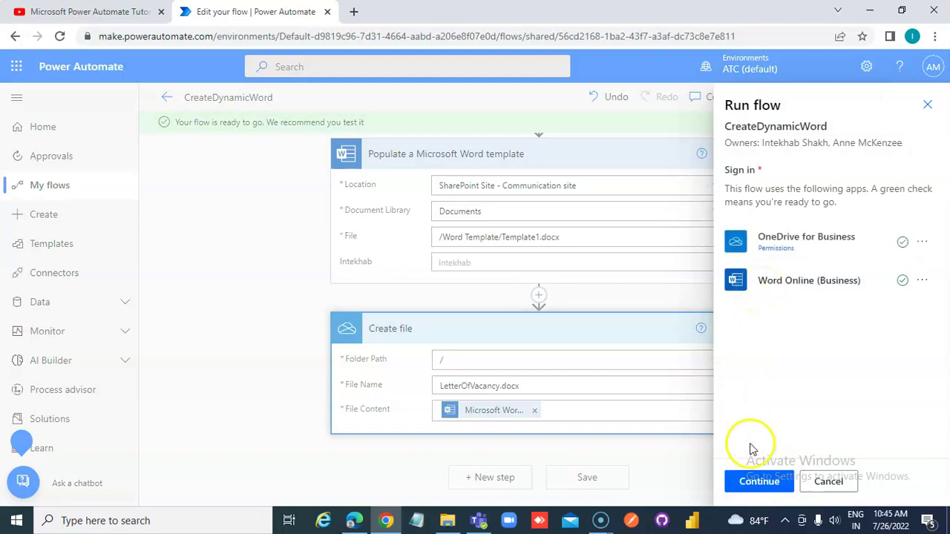
left_click(761, 481)
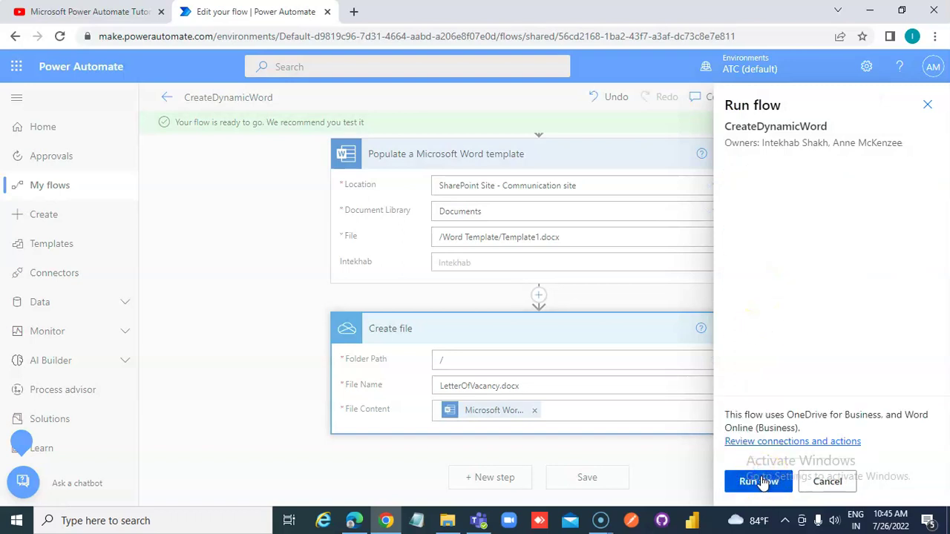
left_click(759, 481)
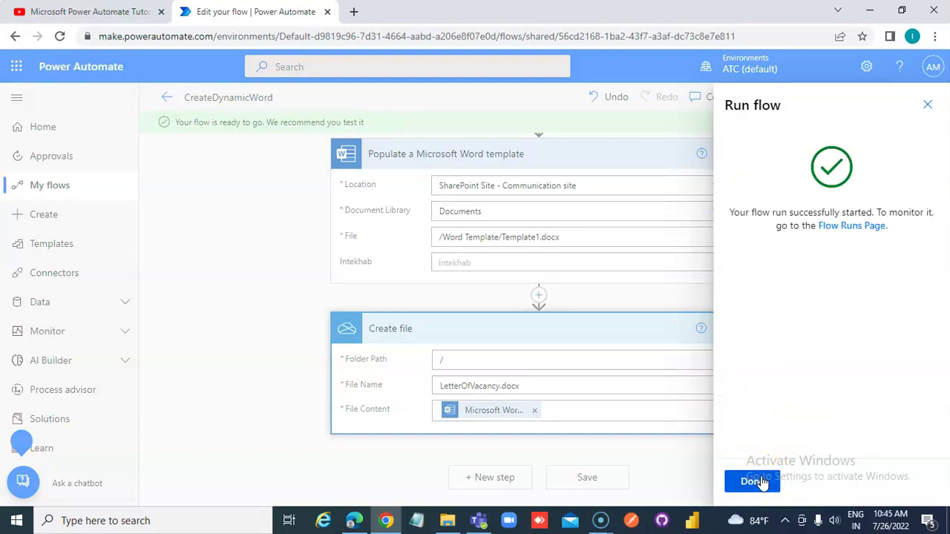
left_click(761, 481)
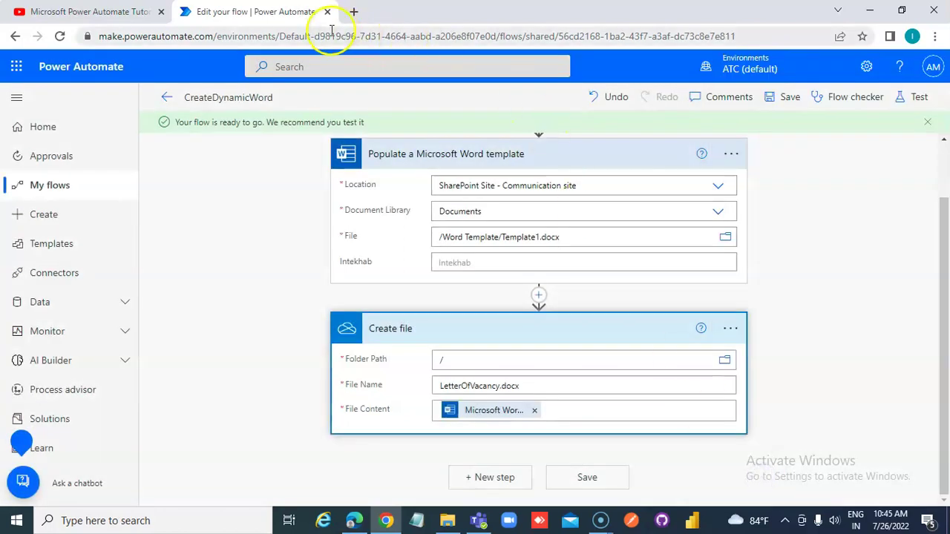
Step: Switch to Edge, open the SharePoint Communication site in a new tab, and look inside the Word Template folder in Documents
left_click(355, 521)
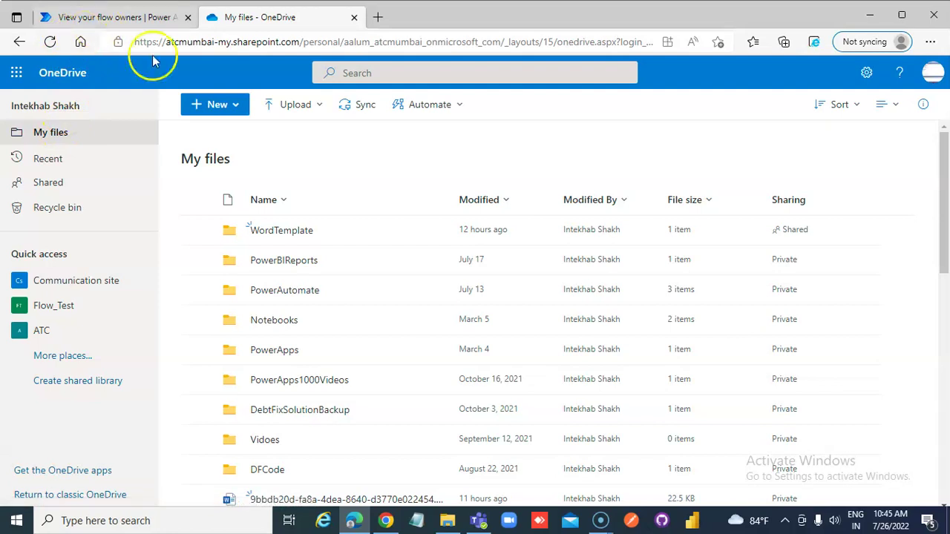
left_click(378, 17)
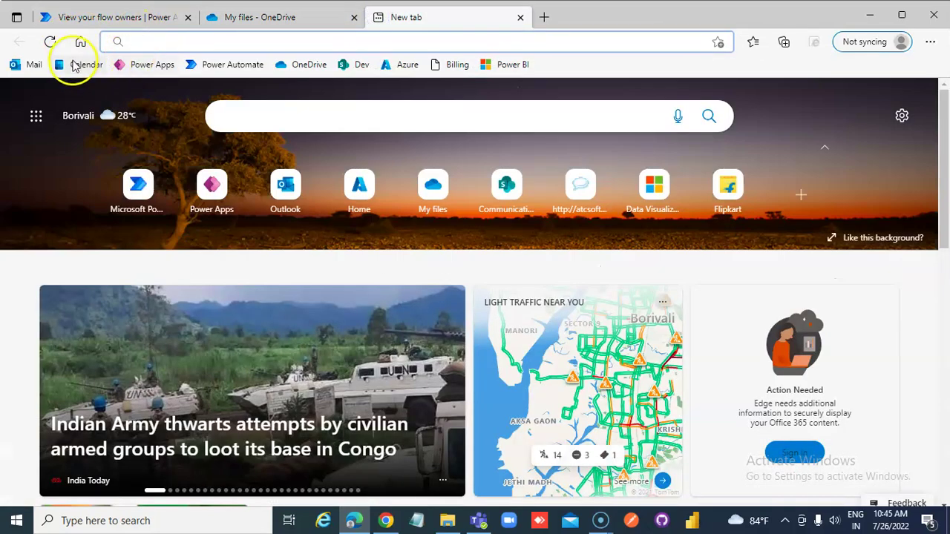
left_click(361, 65)
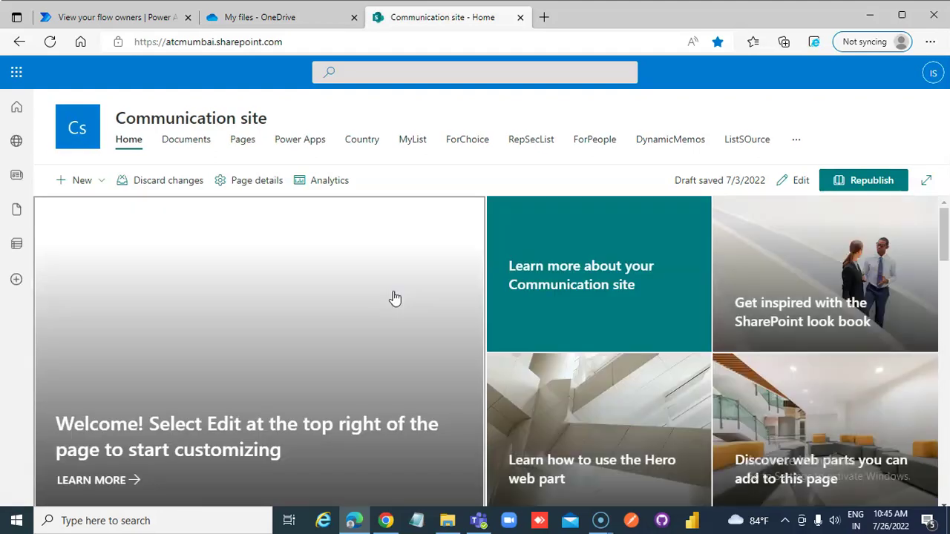
left_click(193, 140)
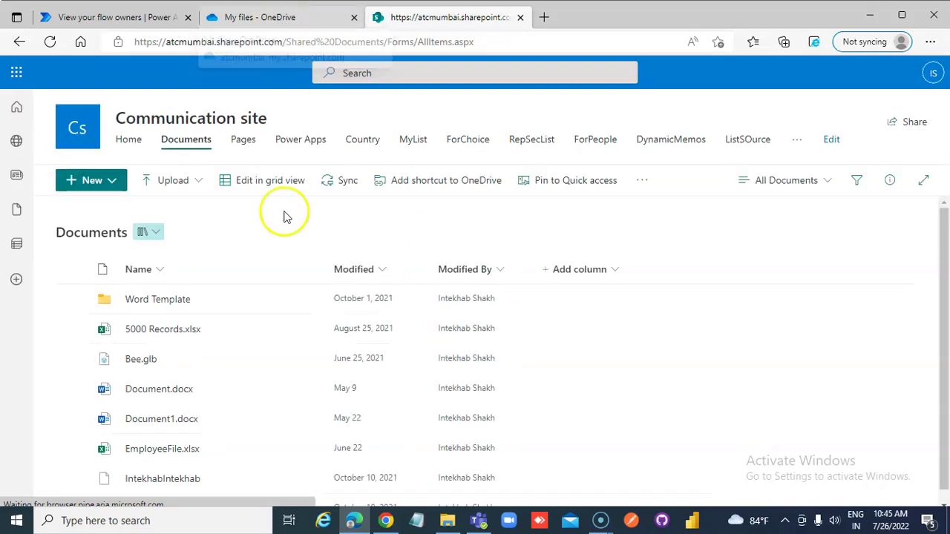
scroll(237, 281, "down", 1)
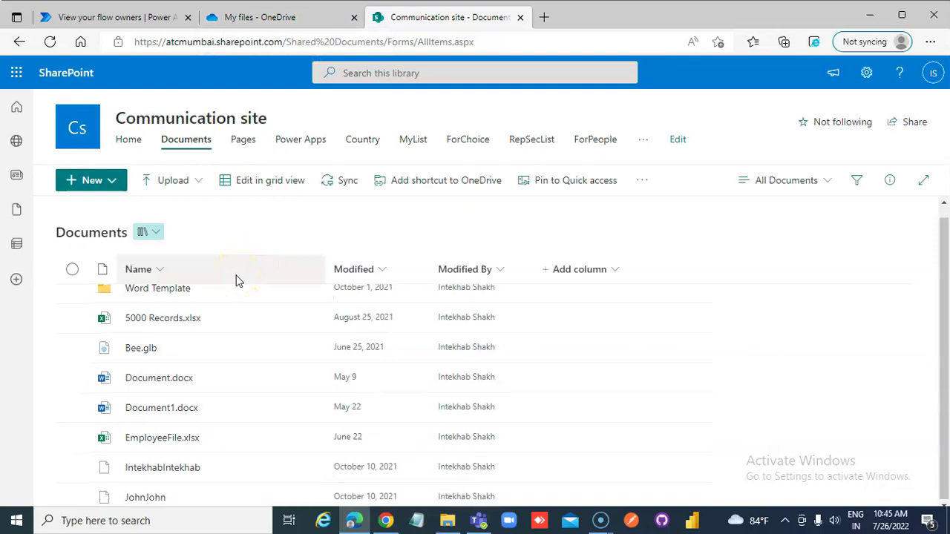
left_click(176, 294)
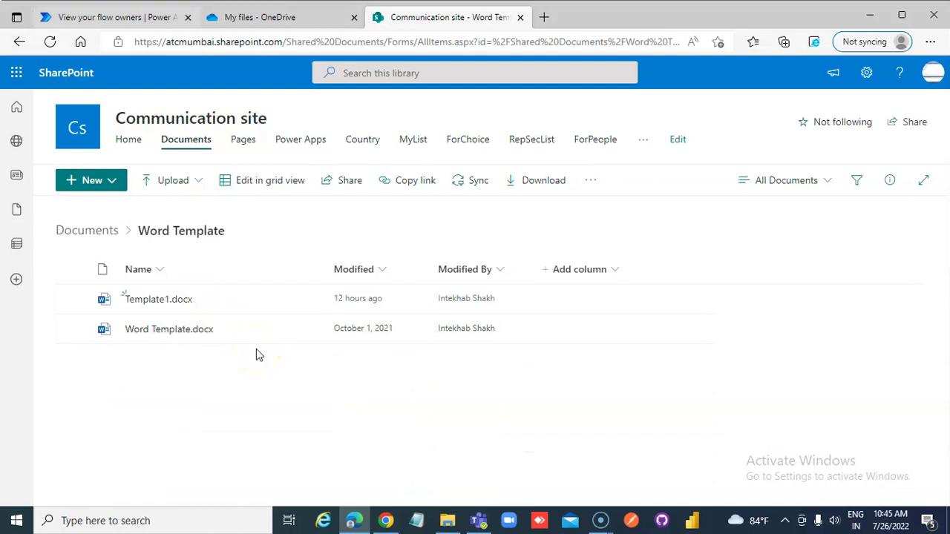
Step: Return to the CreateDynamicWord run in Chrome and examine the error details plus the Word template action's inputs and outputs
left_click(121, 17)
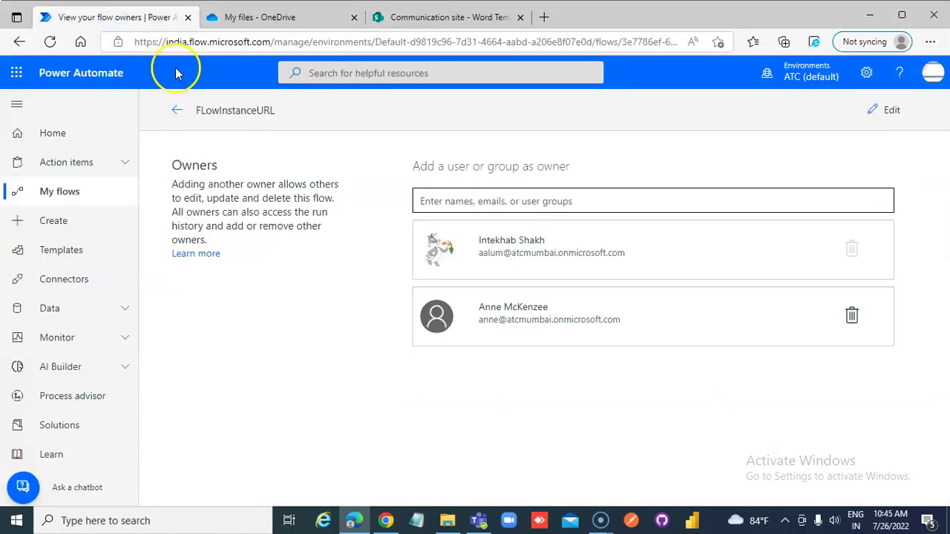
left_click(386, 519)
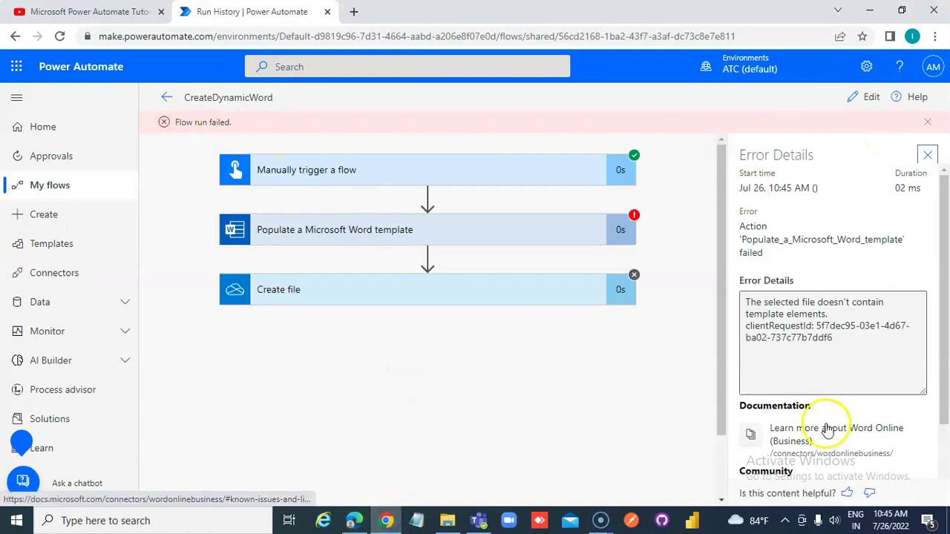
left_click(842, 344)
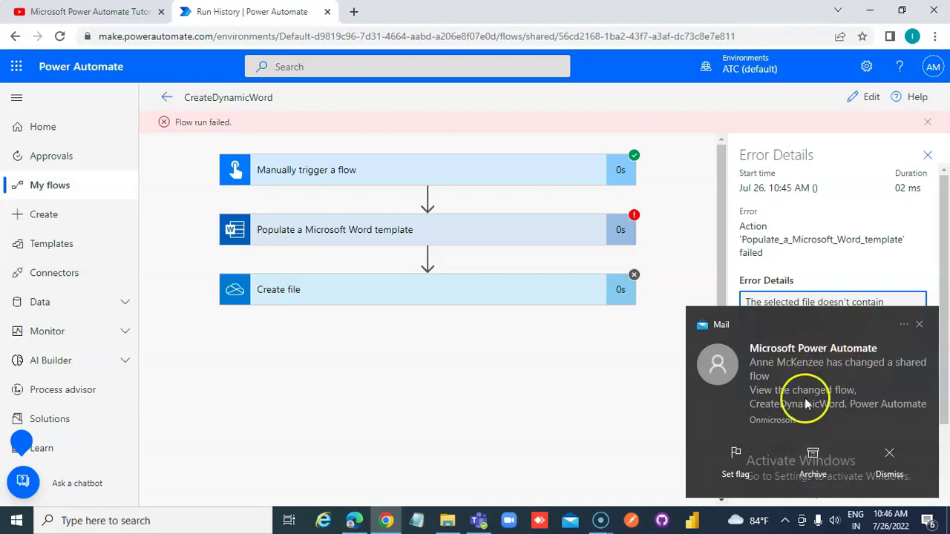
left_click(919, 327)
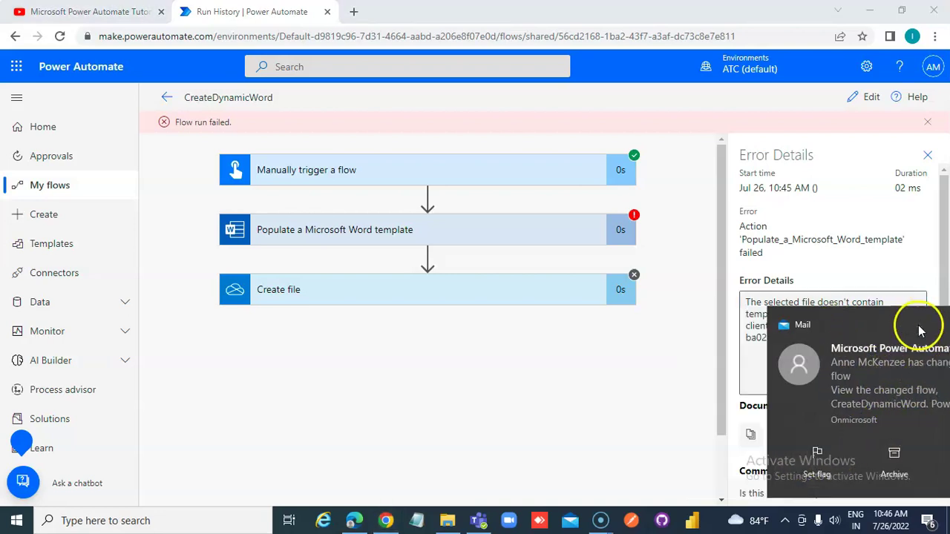
left_click(544, 225)
scroll(532, 357, "down", 2)
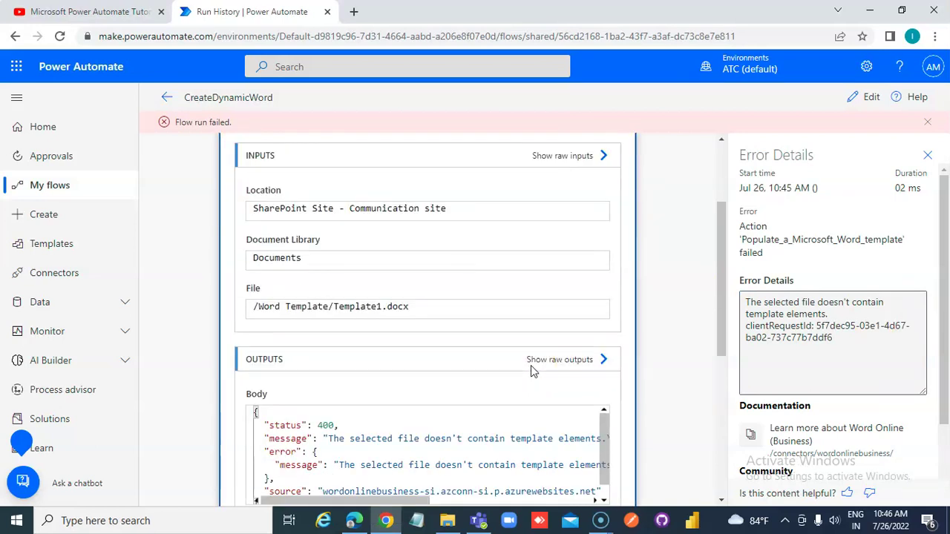
scroll(531, 365, "up", 2)
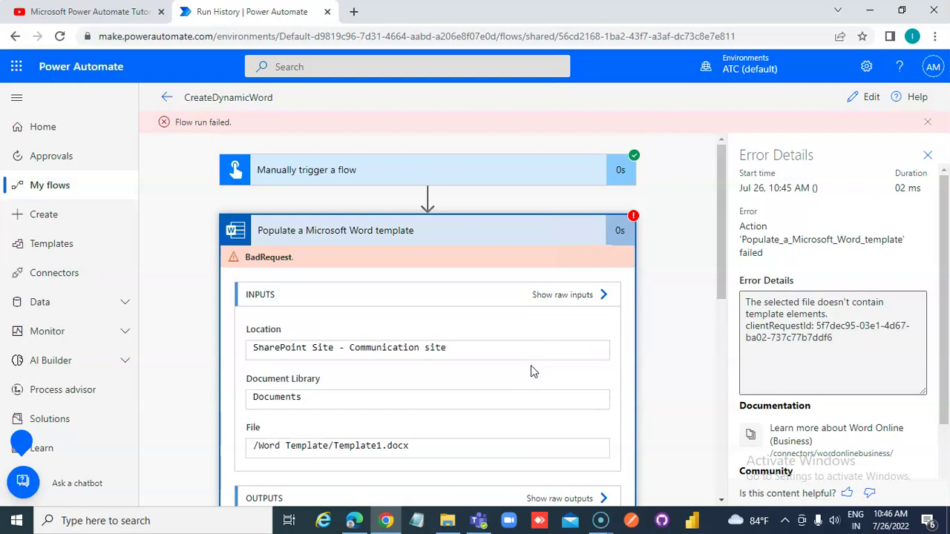
scroll(531, 365, "down", 4)
scroll(530, 365, "up", 2)
scroll(531, 365, "up", 1)
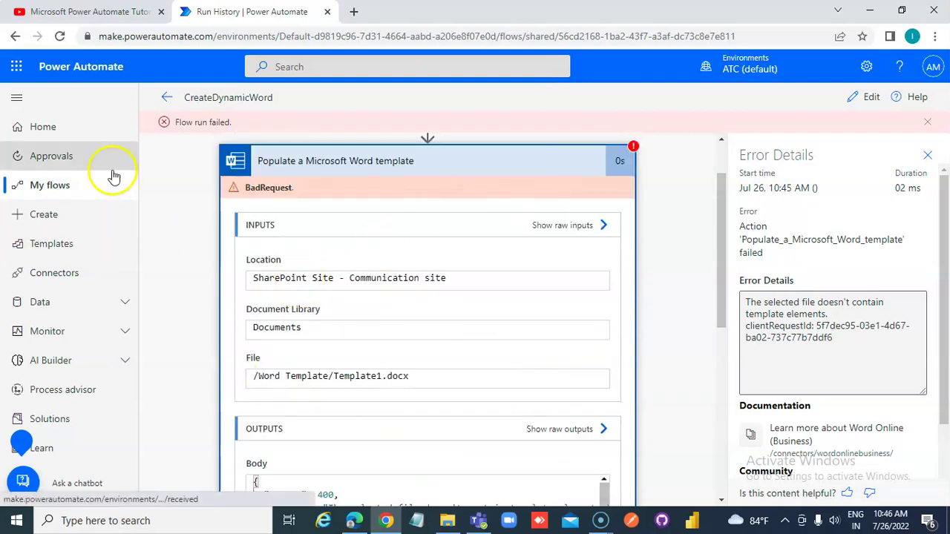
Step: Back in Edge, try to send the co-owner an editable link to Word Template.docx from the Communication site's Word Template folder
left_click(355, 521)
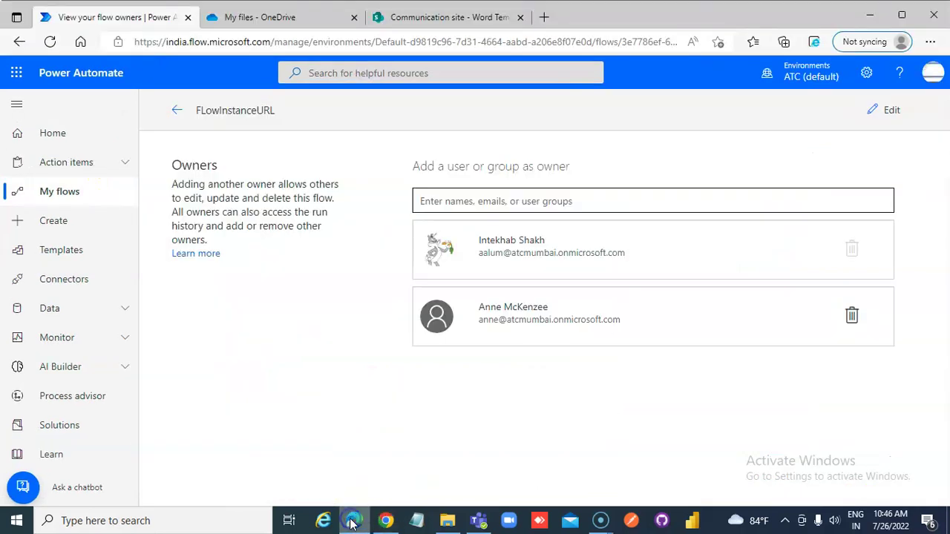
left_click(425, 17)
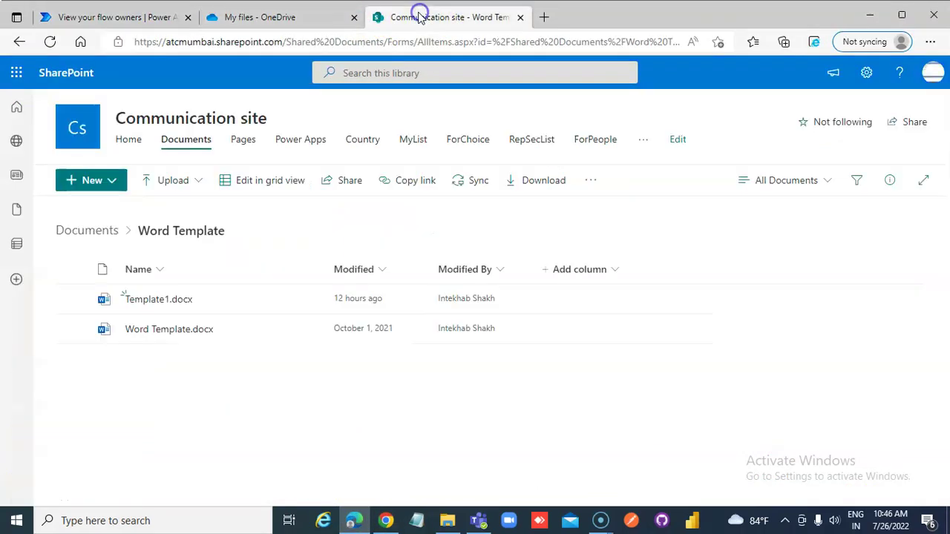
left_click(70, 332)
left_click(345, 190)
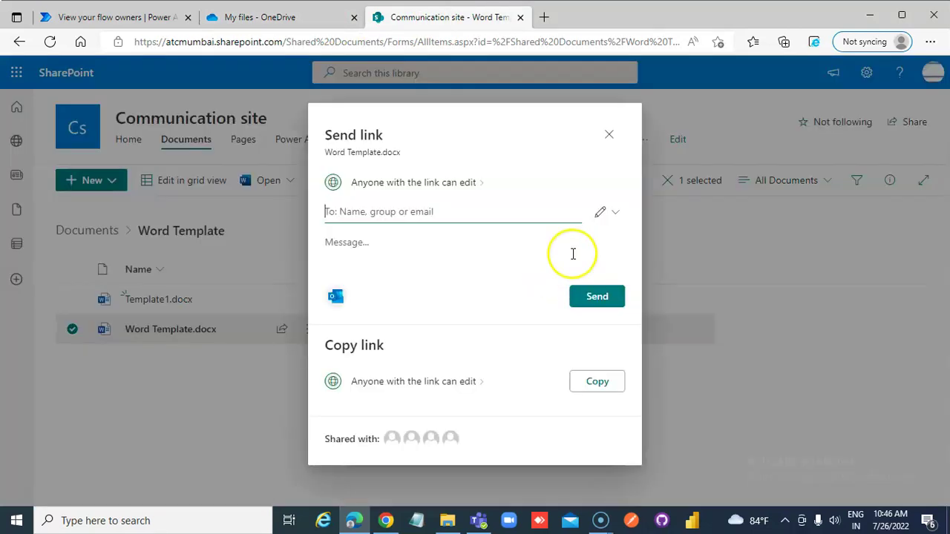
left_click(422, 211)
type("anne")
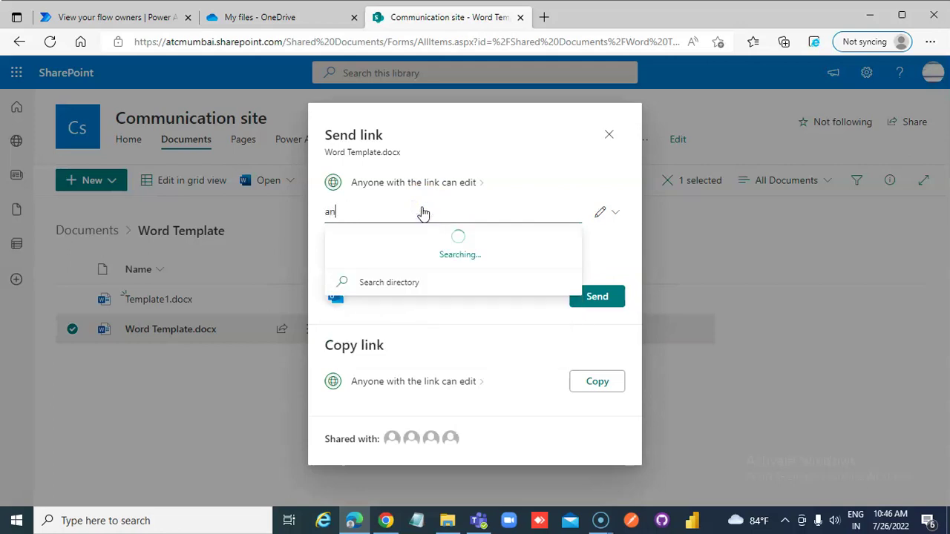
left_click(600, 301)
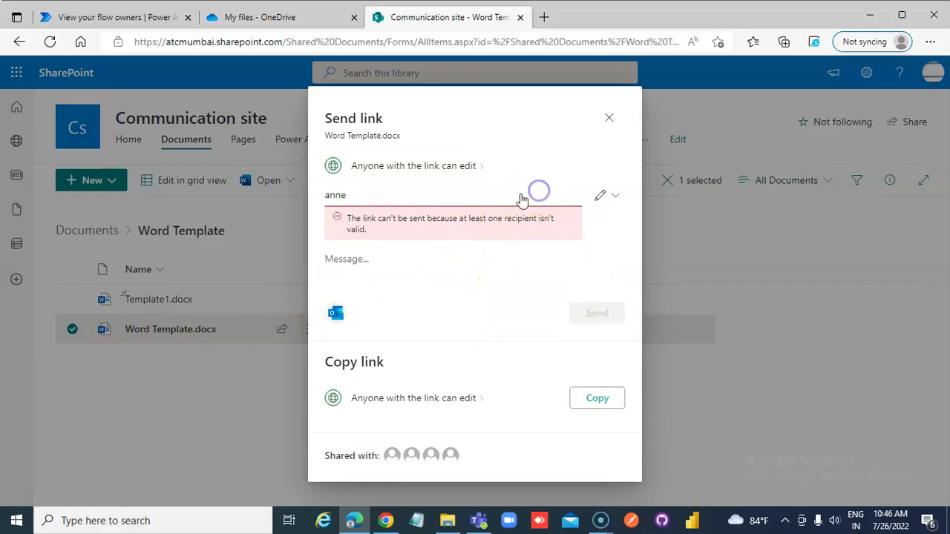
Step: Re-enter the co-owner as a valid recipient and send them the editable link to Word Template.docx
left_click(415, 187)
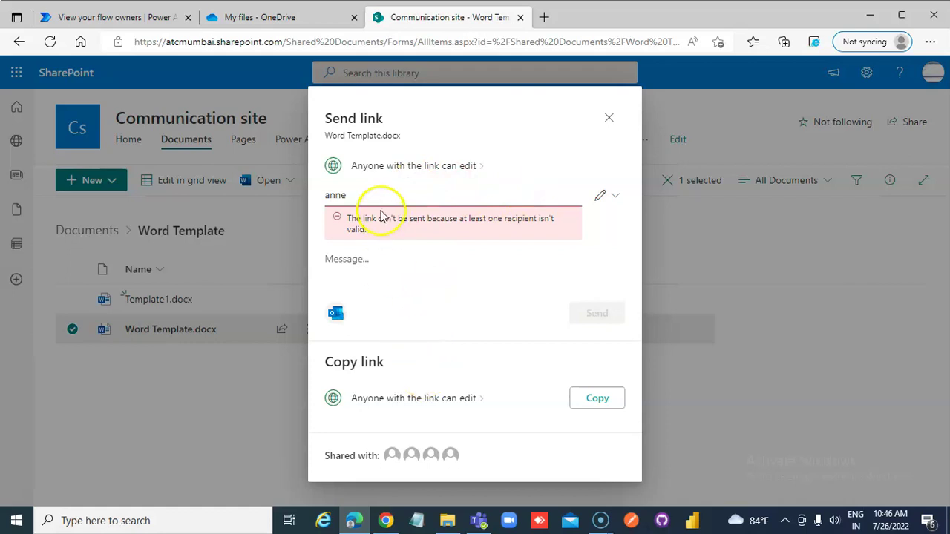
key("BackSpace")
key("BackSpace")
key("BackSpace")
key("BackSpace")
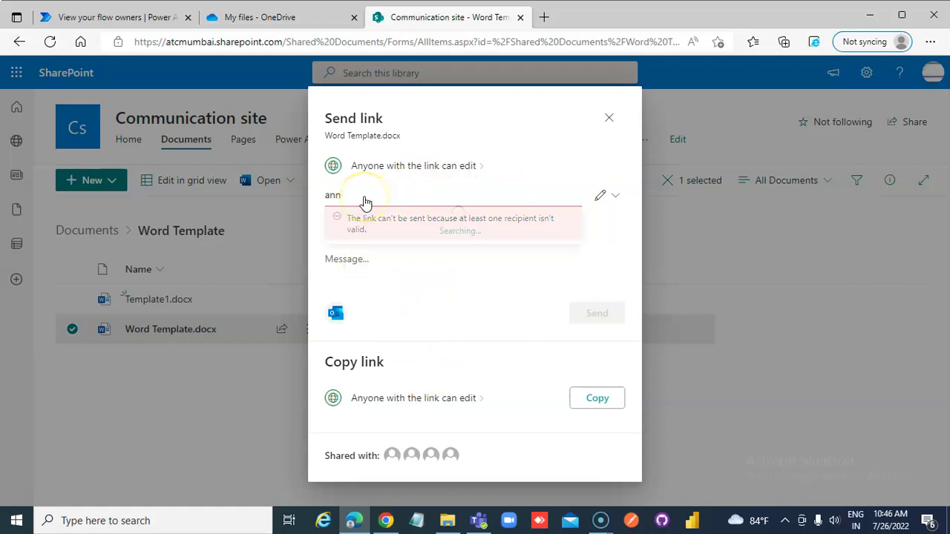
type("an")
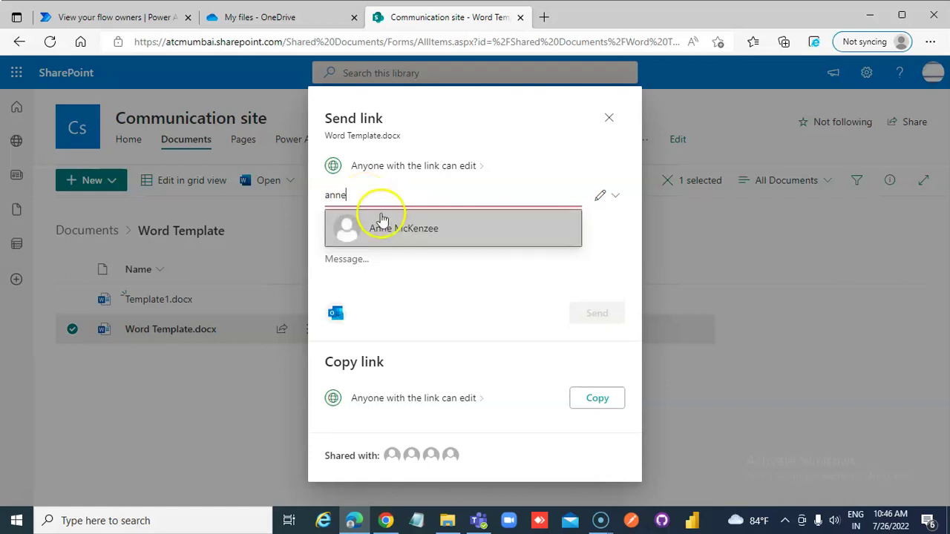
left_click(389, 230)
left_click(597, 311)
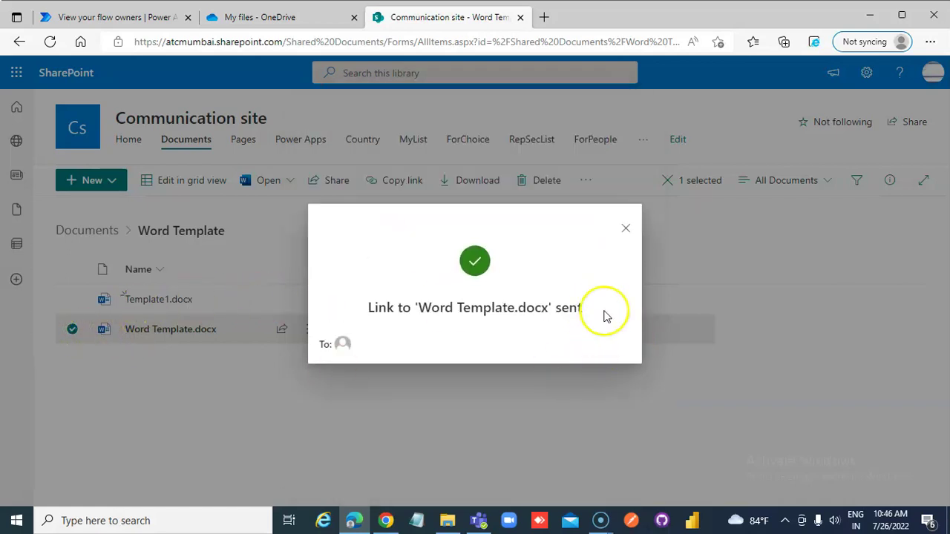
left_click(626, 228)
Step: Select only Template1.docx in the Word Template folder and send the co-owner an editable link to it
left_click(72, 329)
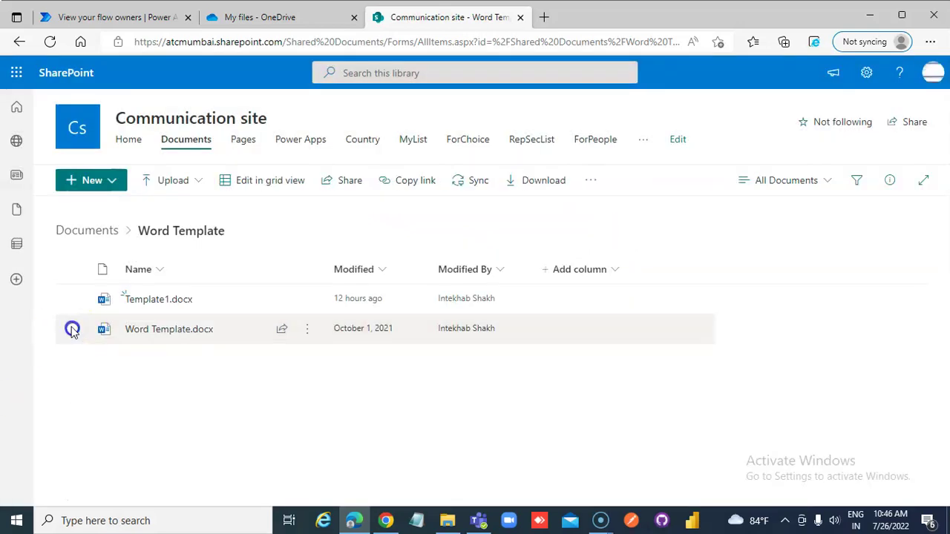
left_click(72, 300)
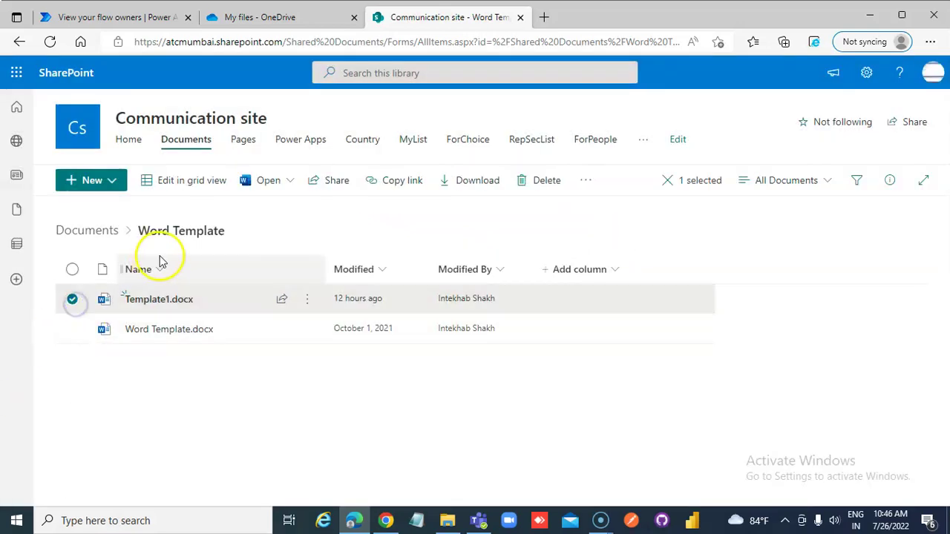
left_click(335, 183)
left_click(436, 214)
type("anne")
left_click(399, 258)
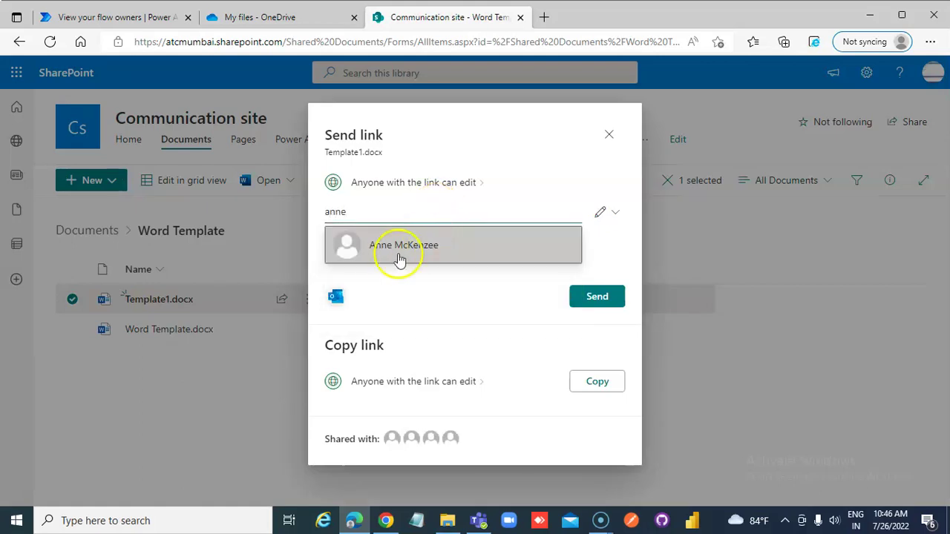
left_click(596, 309)
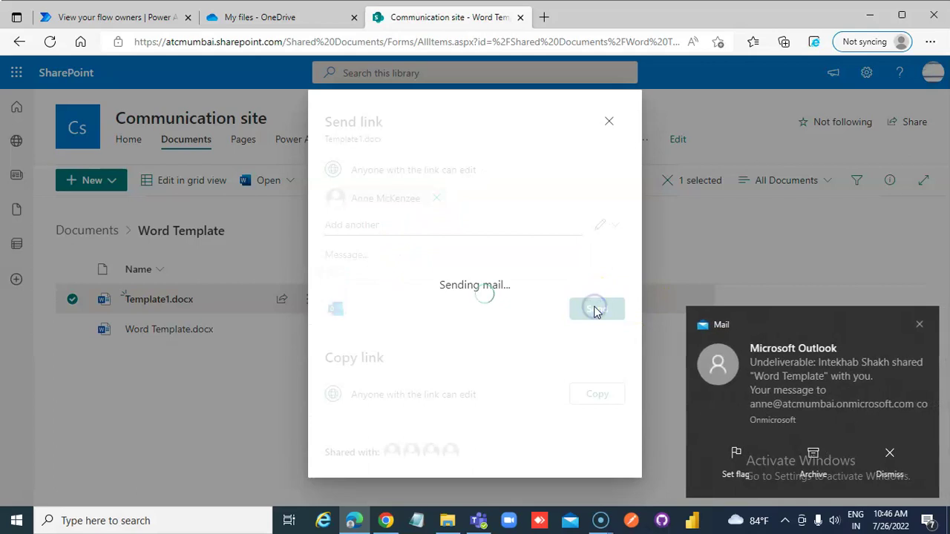
left_click(921, 325)
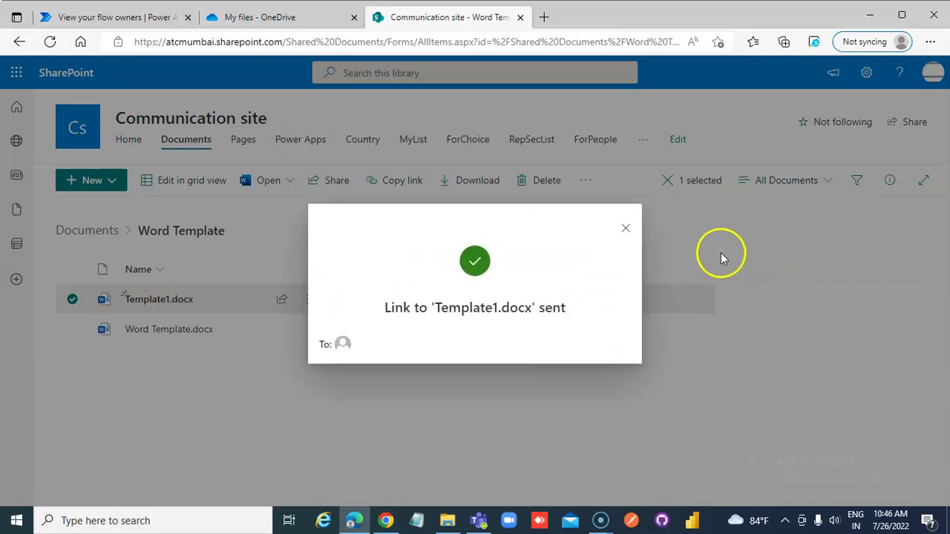
left_click(626, 229)
Step: Switch to Chrome, return to the CreateDynamicWord details page, and run the flow again
left_click(385, 520)
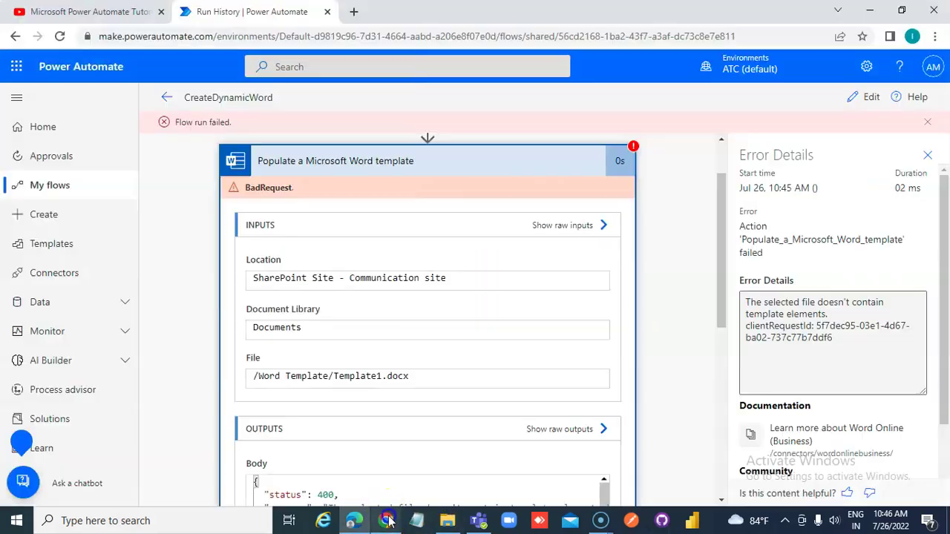
left_click(167, 99)
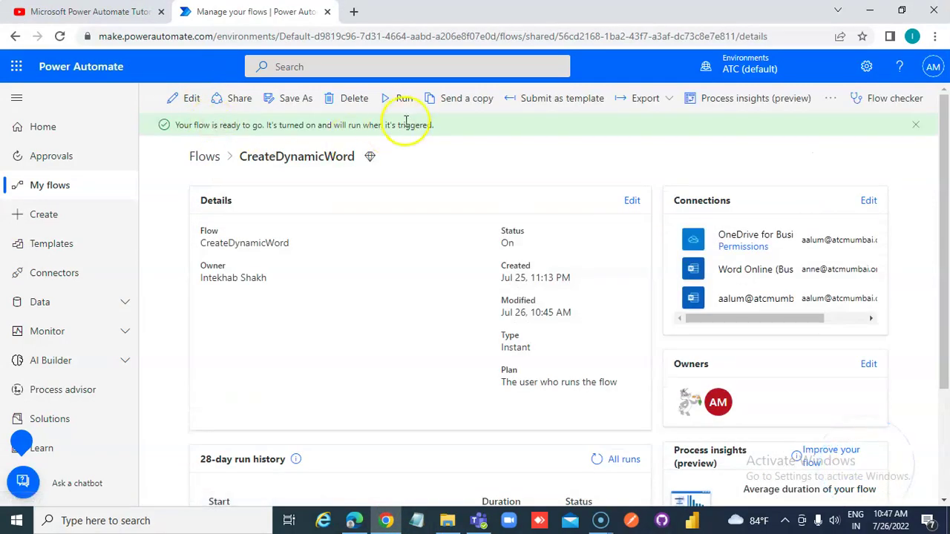
left_click(406, 98)
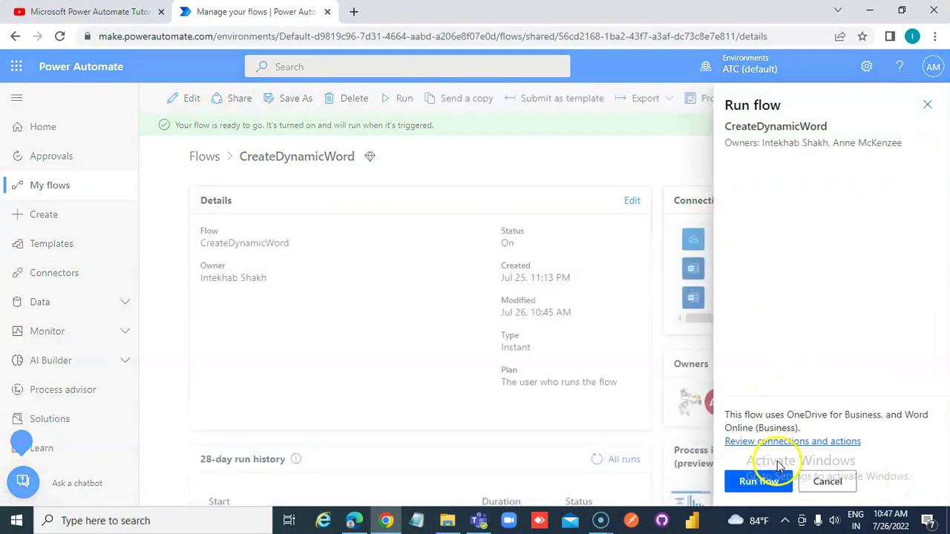
left_click(761, 481)
left_click(763, 481)
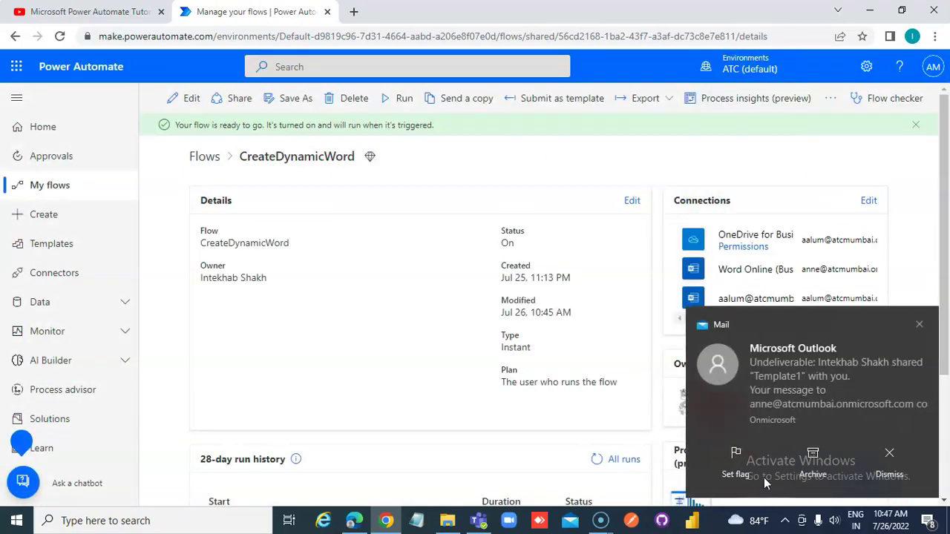
left_click(920, 326)
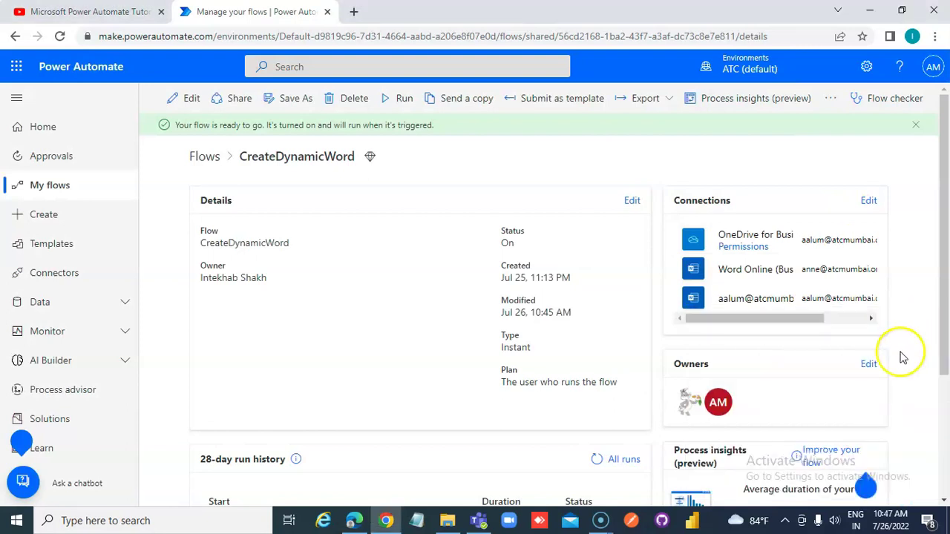
Step: Refresh the run history and examine the error details of the latest CreateDynamicWord run
scroll(616, 383, "down", 2)
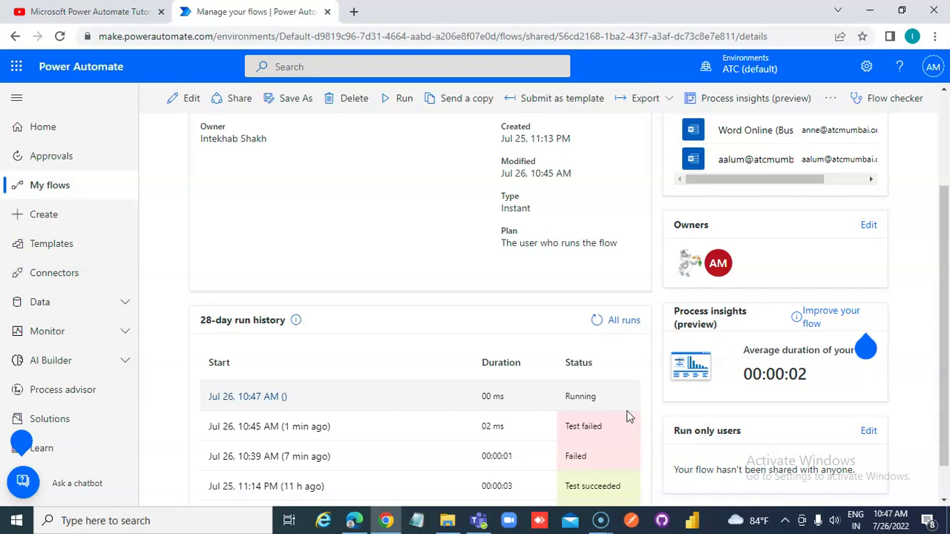
left_click(60, 35)
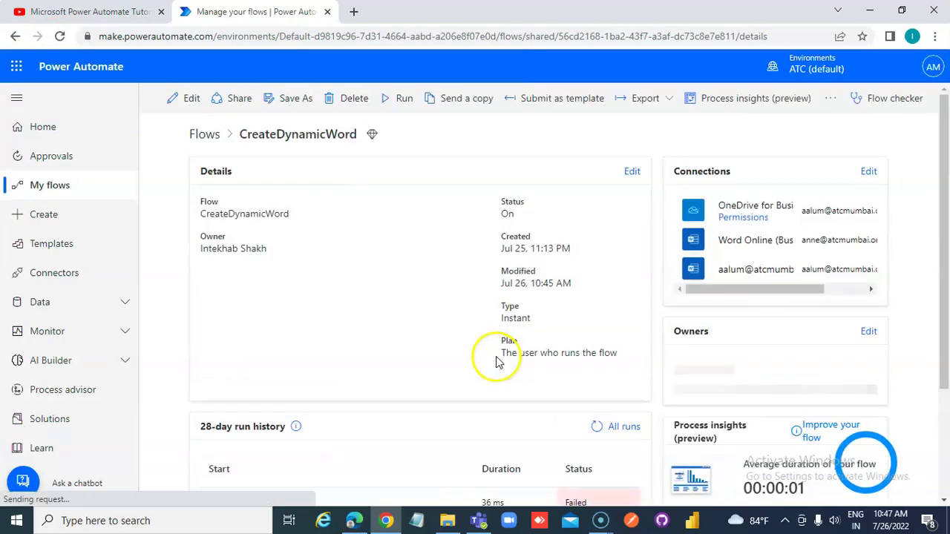
scroll(496, 361, "down", 3)
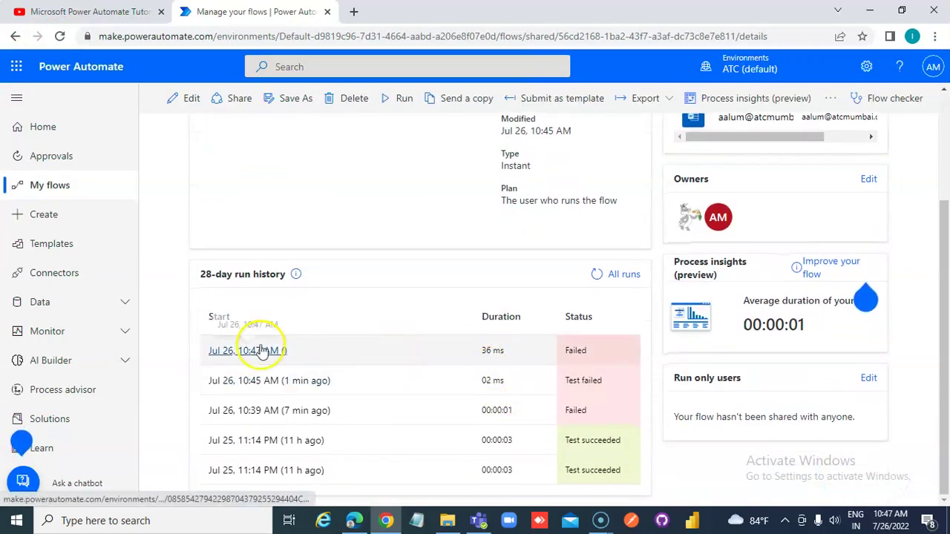
left_click(259, 349)
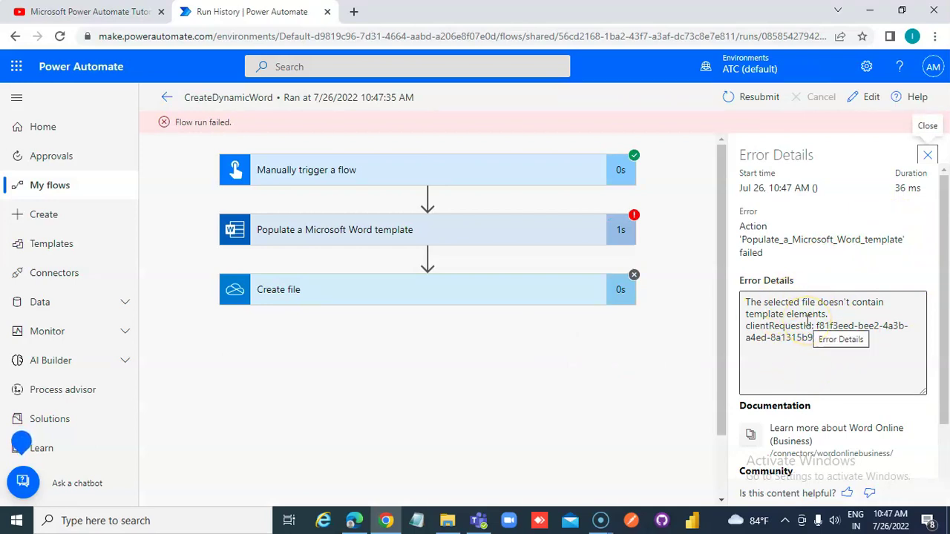
Step: Switch back to Edge, to the Communication site's Word Template folder
left_click(357, 522)
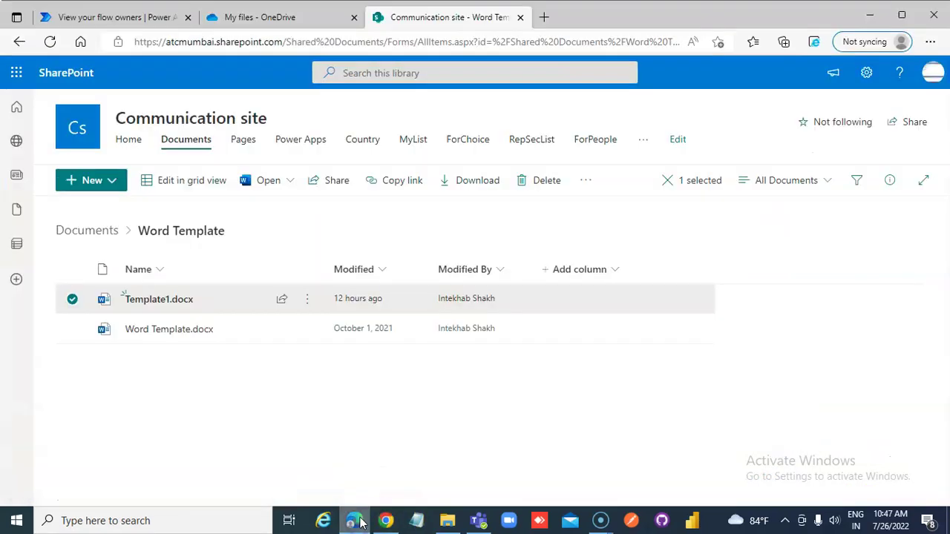